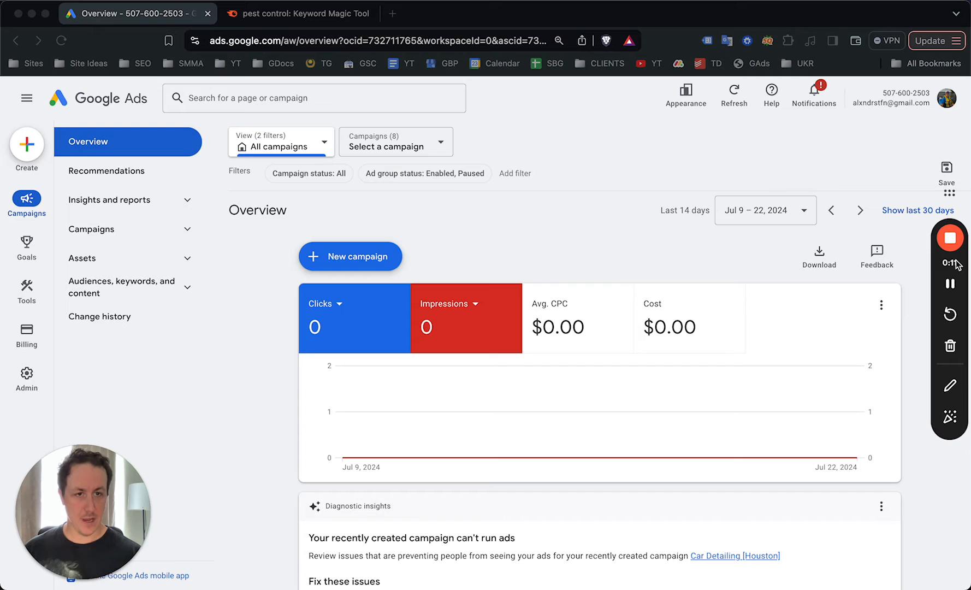
Open Keyword Planner's keyword discovery and enter "Pest Control" as the product or service.
click(482, 222)
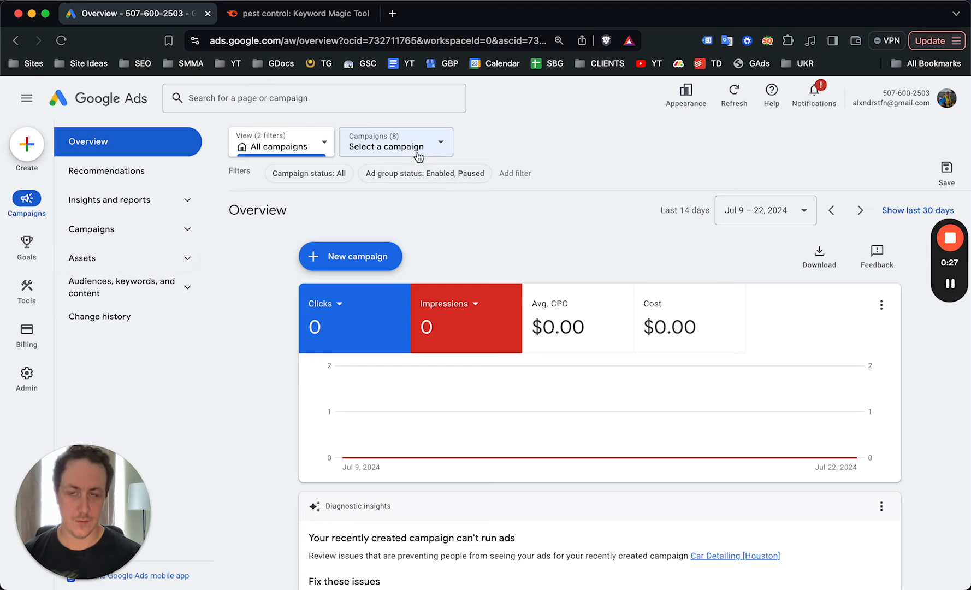
click(26, 294)
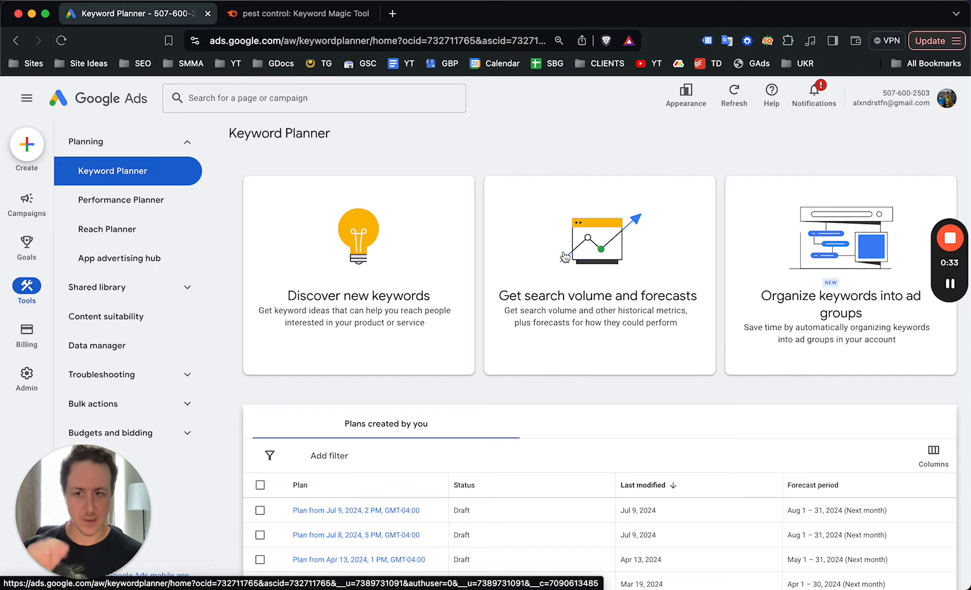
scroll(419, 265, down, 1)
click(422, 258)
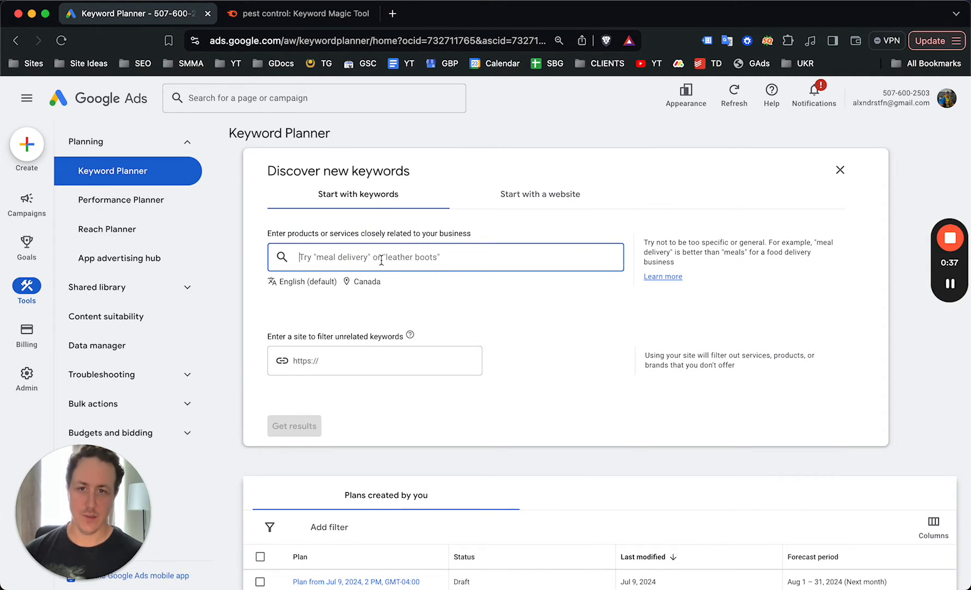
text(Pest Control)
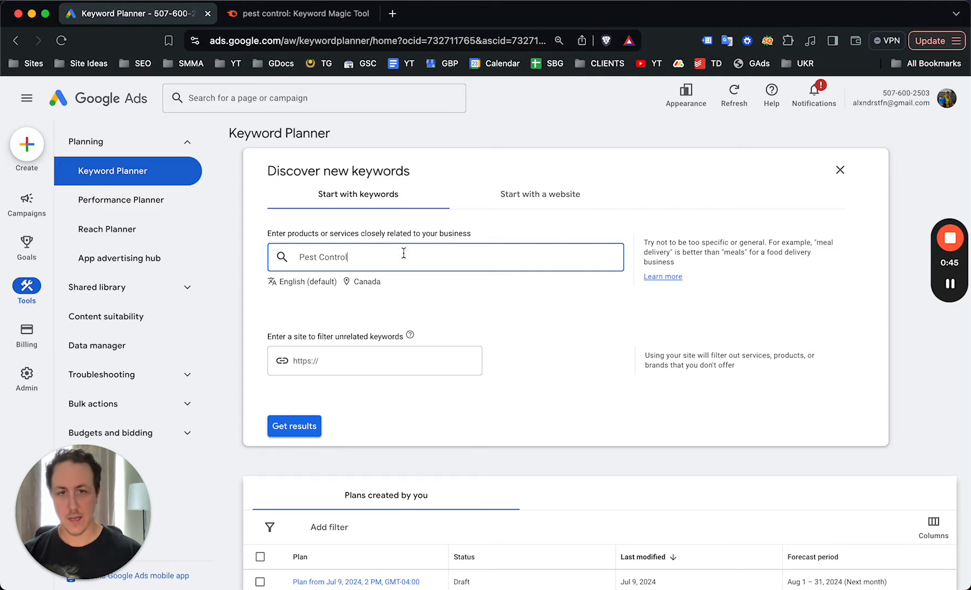
double_click(339, 263)
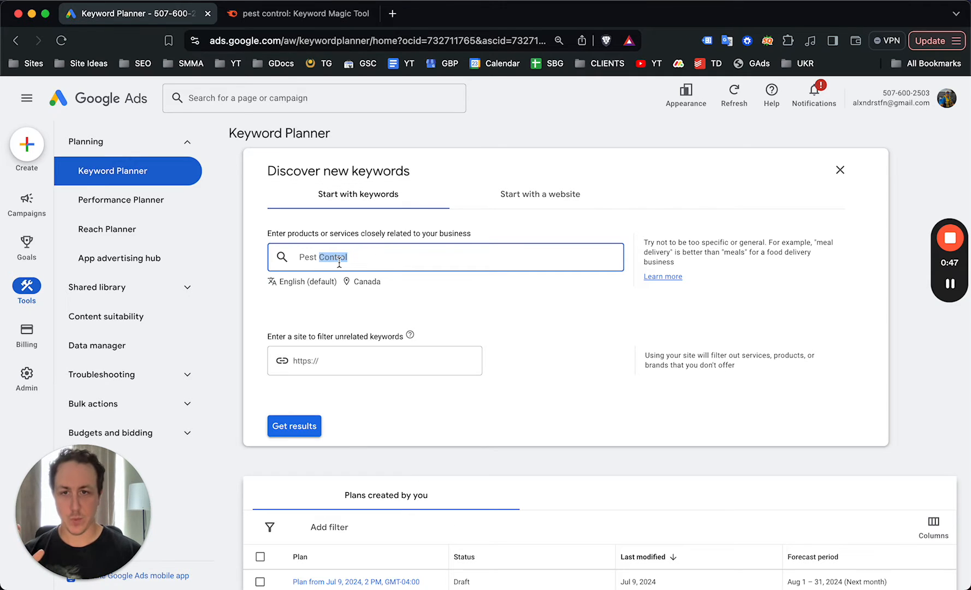
click(339, 259)
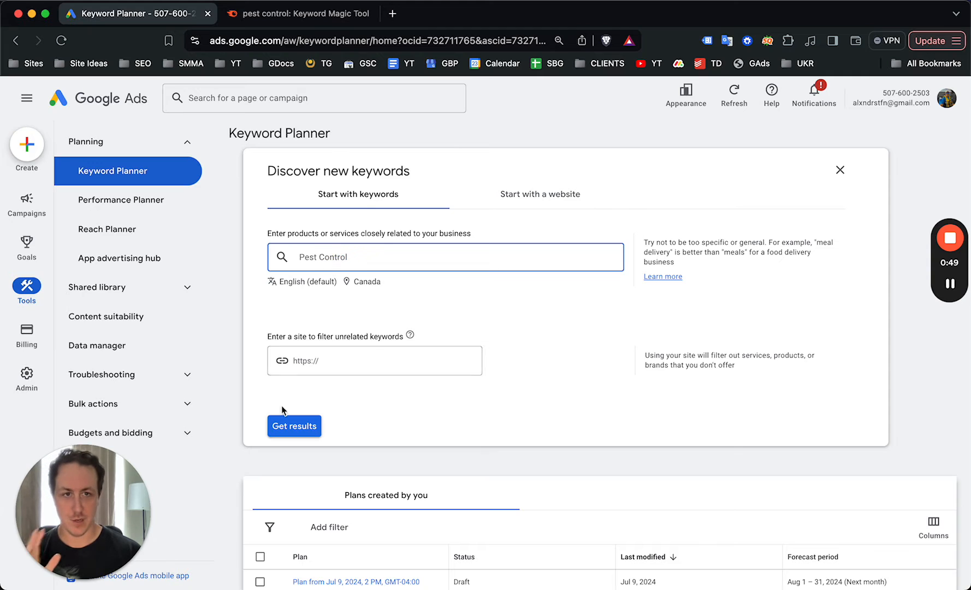
double_click(318, 257)
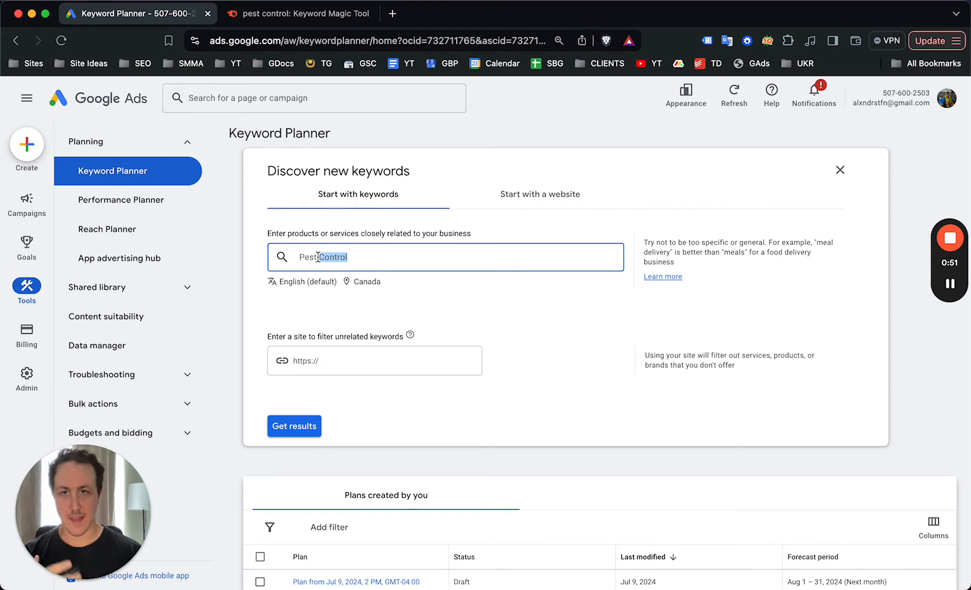
Replace Canada with Philadelphia, Pennsylvania, United States as the keyword search location.
click(368, 282)
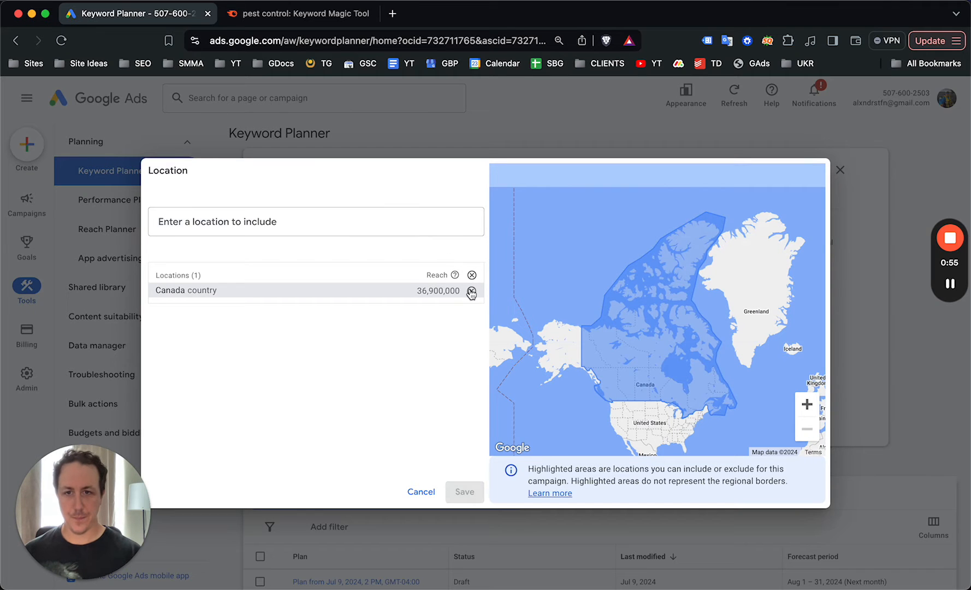
click(473, 294)
text(phila)
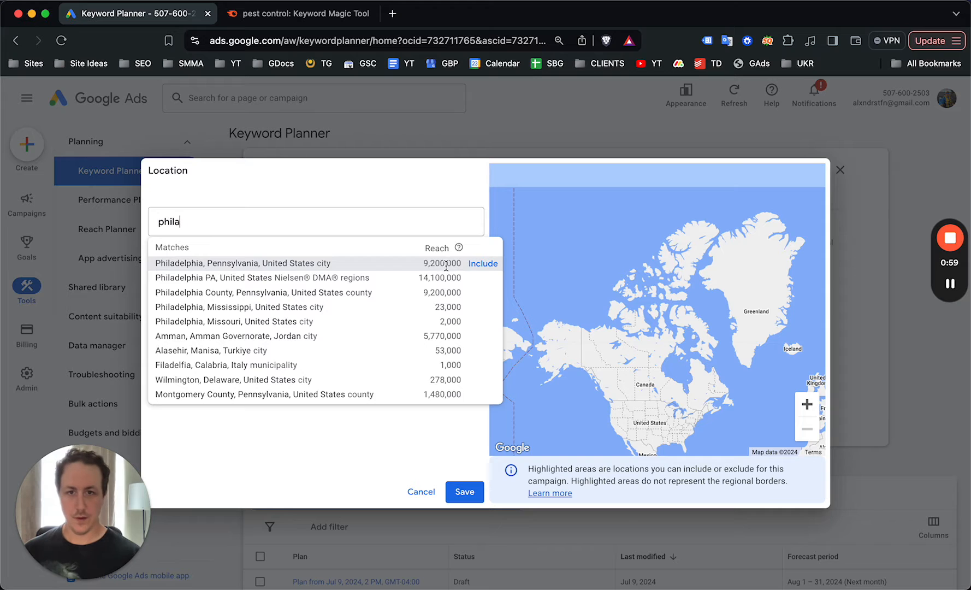
click(483, 264)
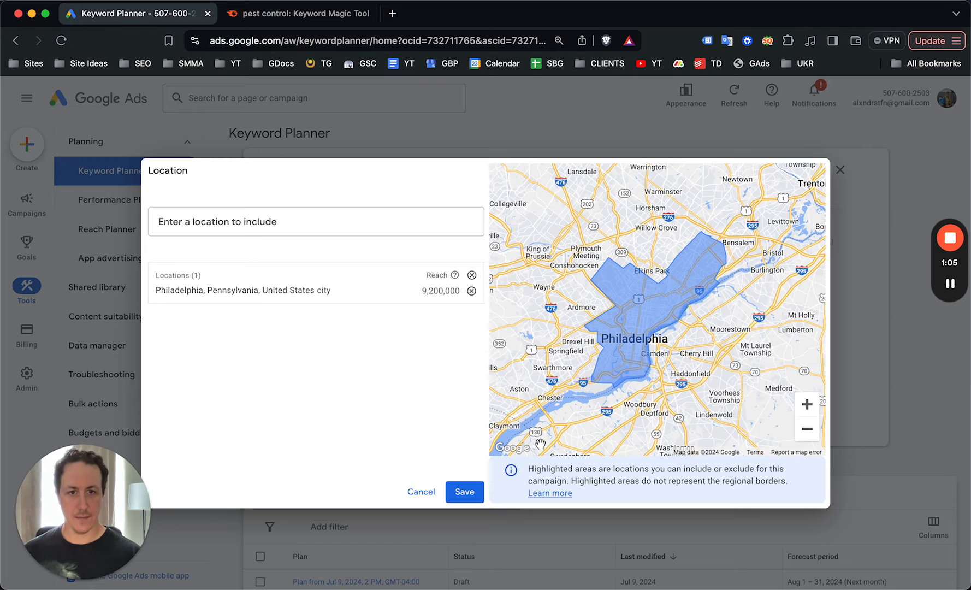
click(473, 491)
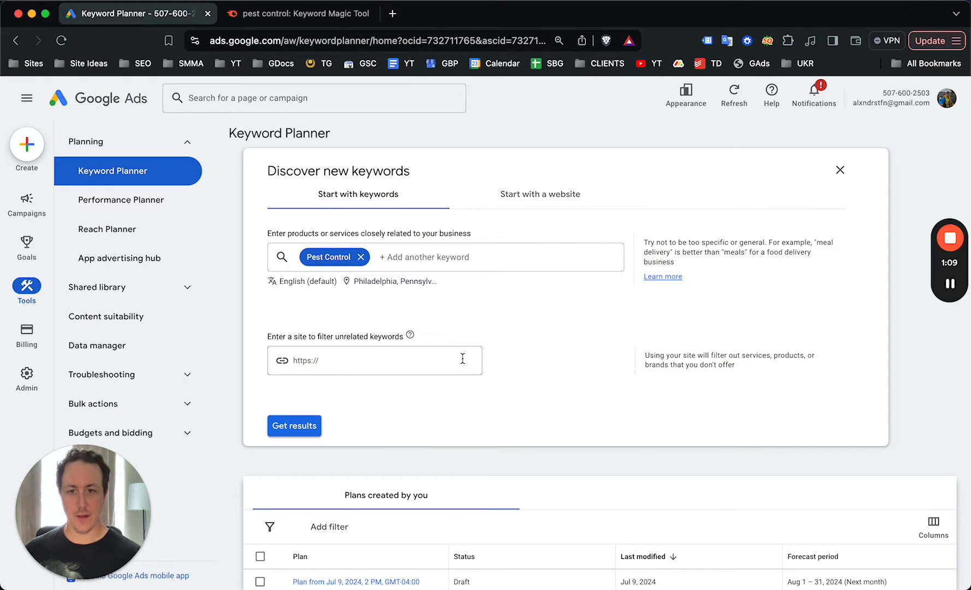
Generate the keyword ideas and hide the Refine keywords pane.
scroll(288, 420, down, 1)
click(291, 398)
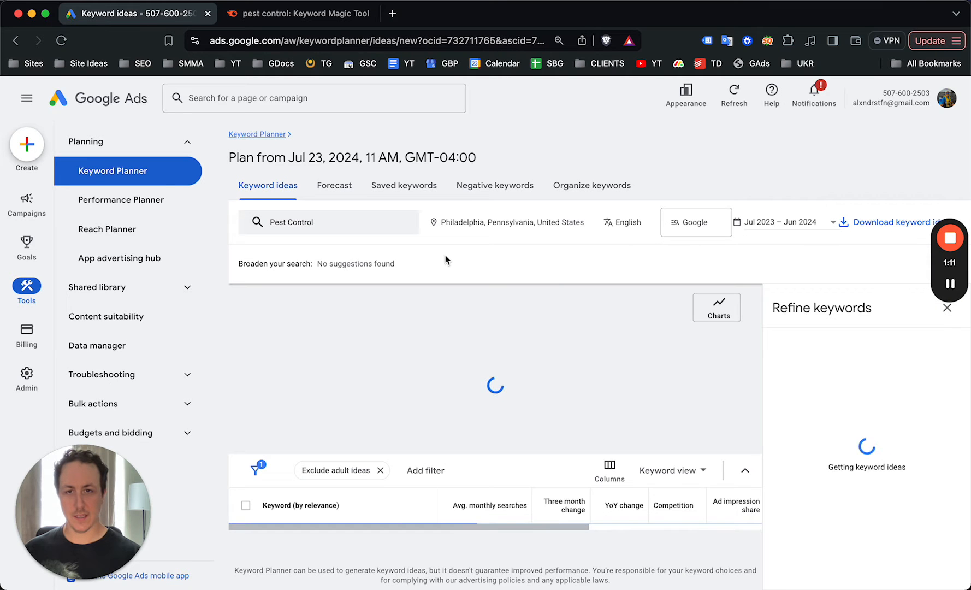
mouse_move(949, 282)
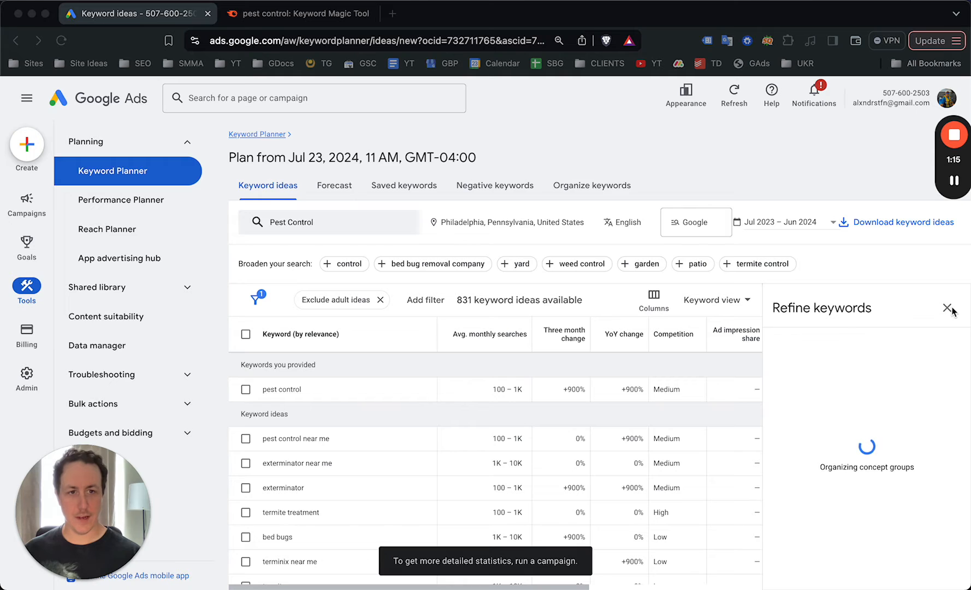
click(948, 308)
Set the keyword ideas table to show 200 rows per page.
scroll(491, 429, down, 1)
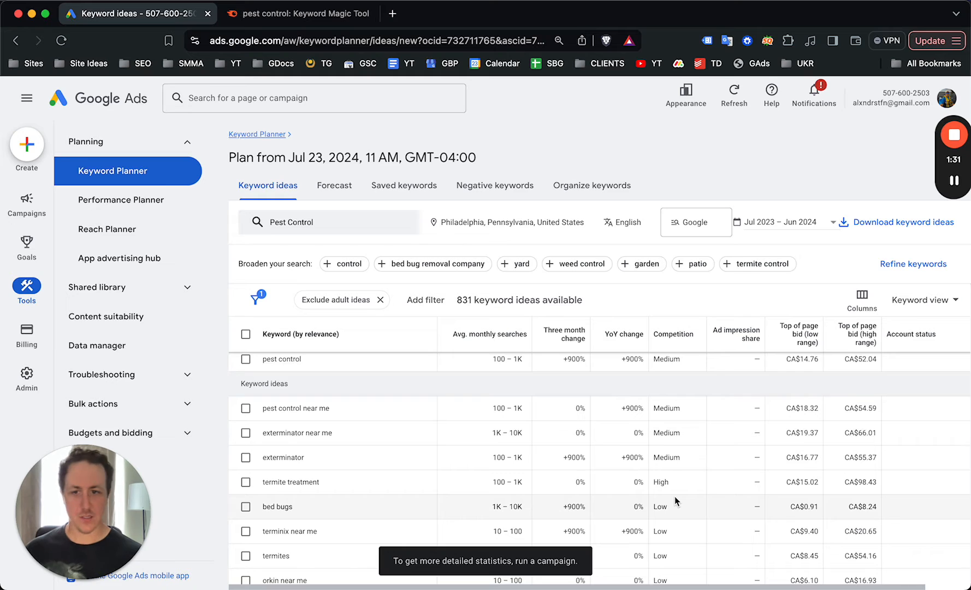
scroll(675, 500, down, 4)
click(752, 542)
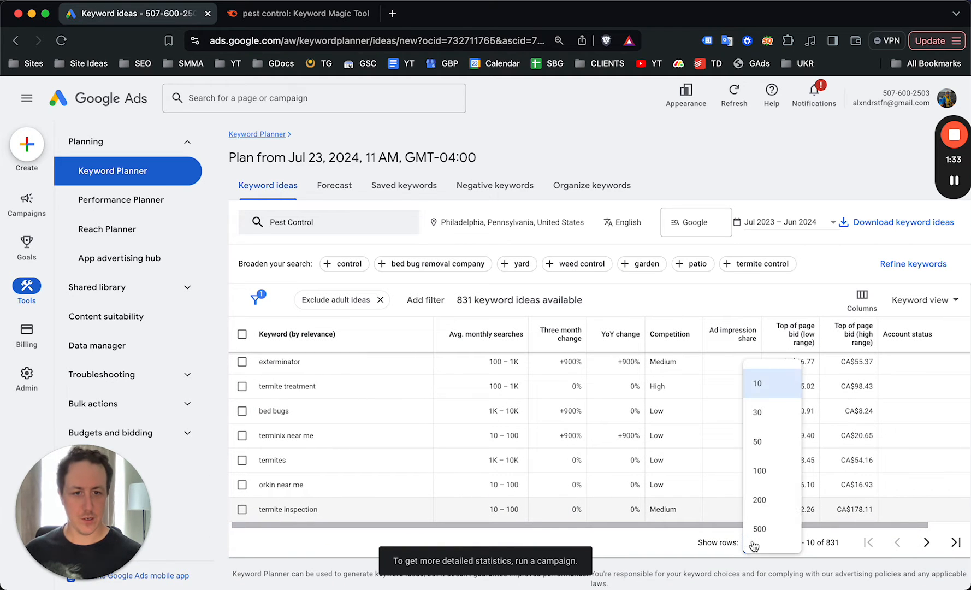
click(759, 499)
Examine the pest control keyword ideas with their monthly searches, competition and bid ranges.
scroll(675, 437, down, 2)
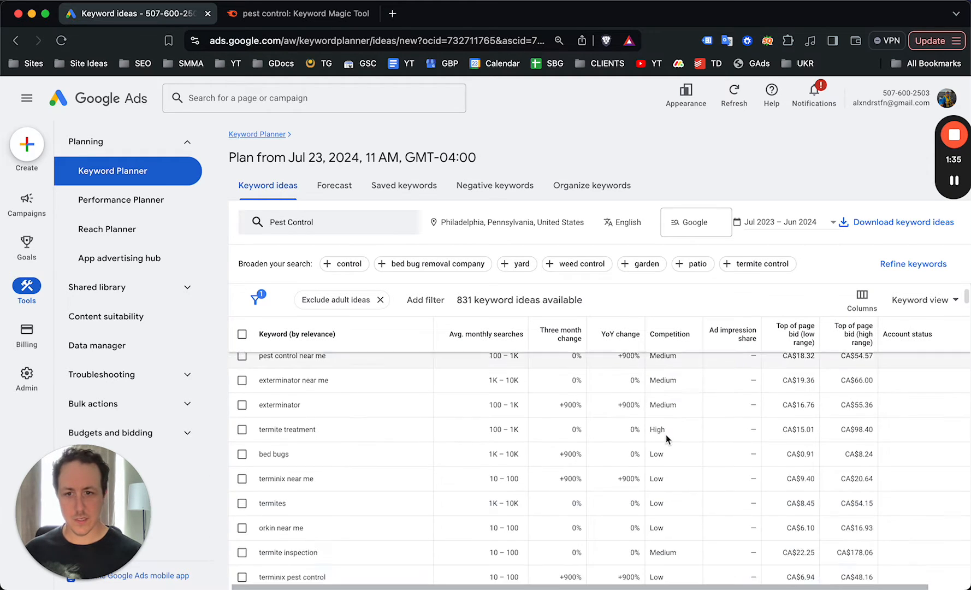
scroll(667, 437, down, 3)
scroll(666, 435, down, 5)
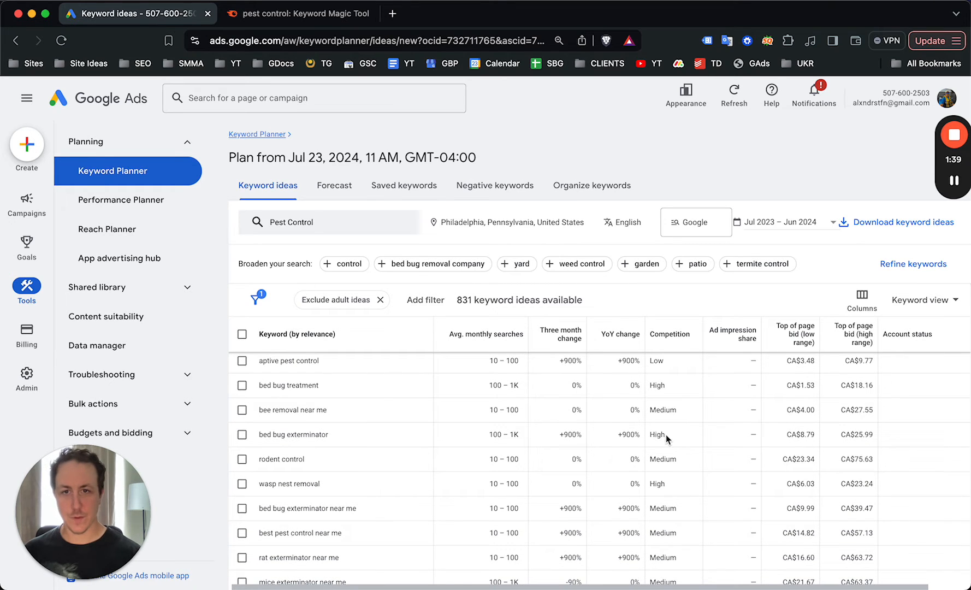
scroll(666, 434, up, 5)
scroll(523, 448, down, 6)
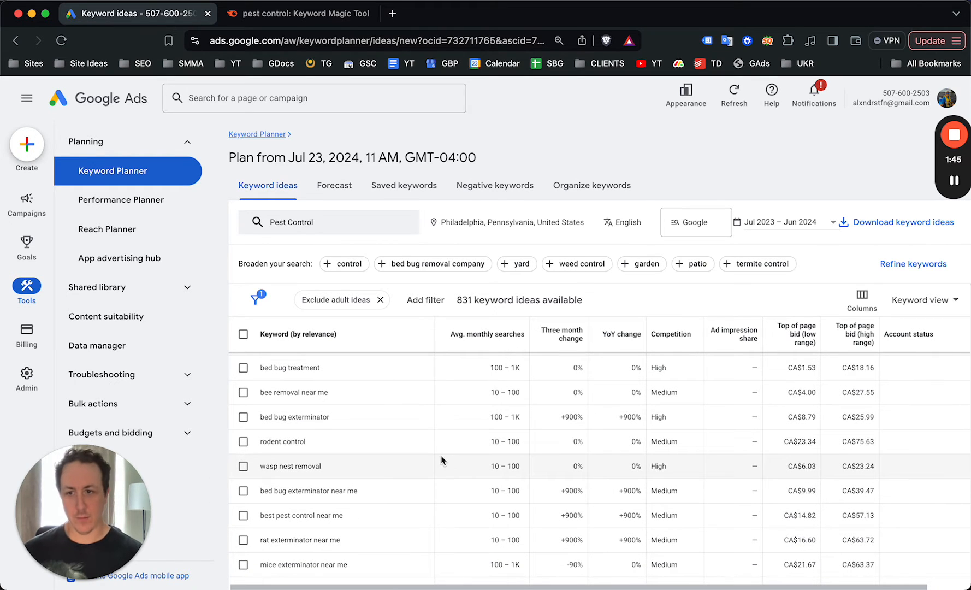
scroll(454, 477, up, 6)
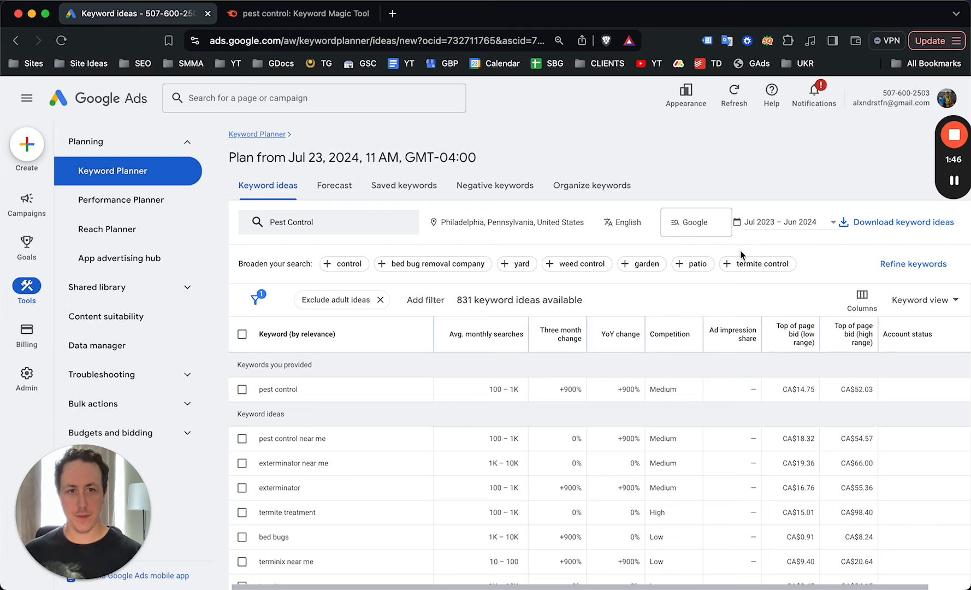
Export the keyword ideas to Google Sheets and open the resulting report.
click(876, 223)
click(778, 269)
click(563, 403)
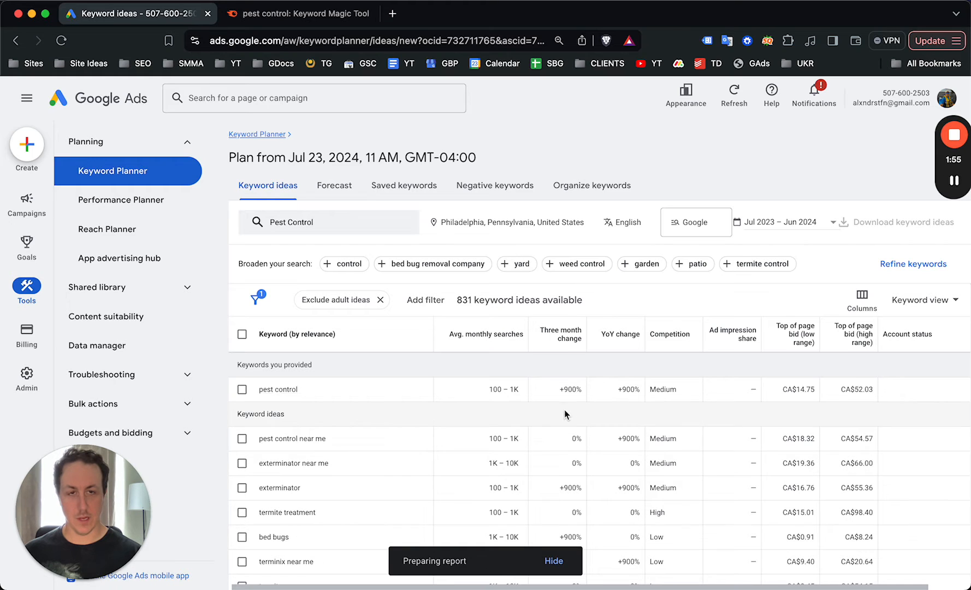
scroll(347, 485, down, 3)
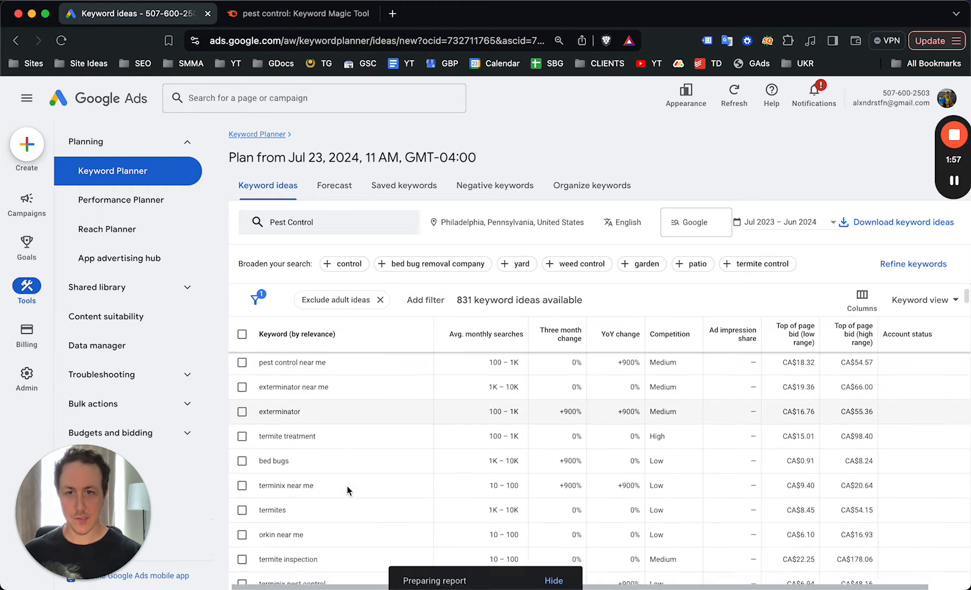
scroll(347, 486, down, 2)
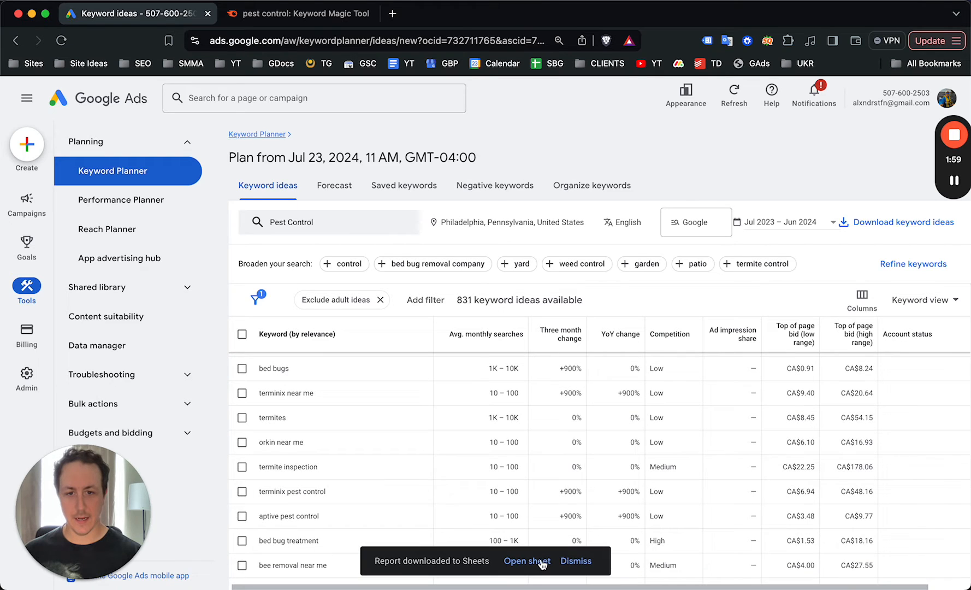
click(541, 564)
Return to the Google Ads keyword ideas and review the keywords further down the list.
click(175, 20)
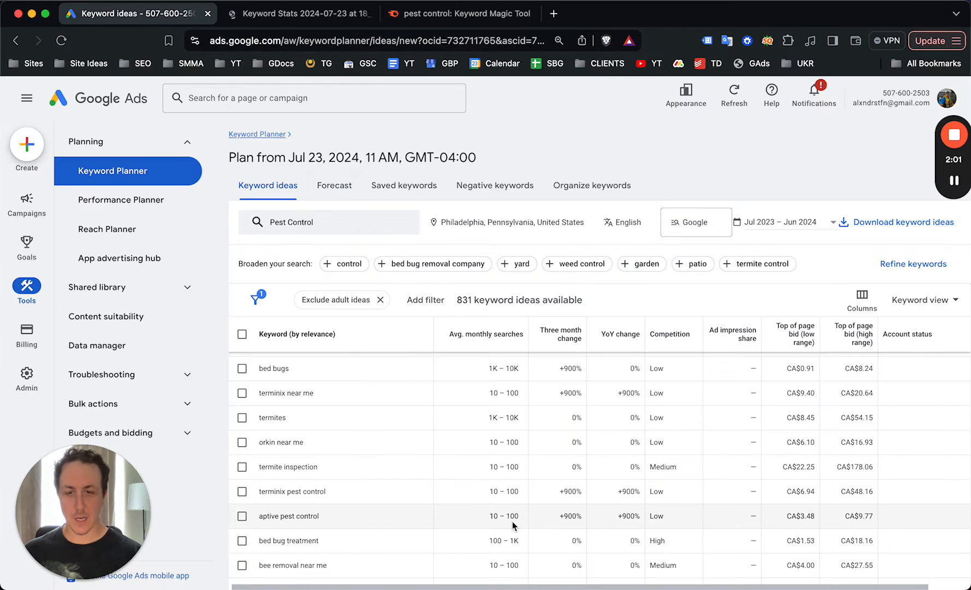
scroll(399, 464, down, 5)
scroll(399, 464, down, 4)
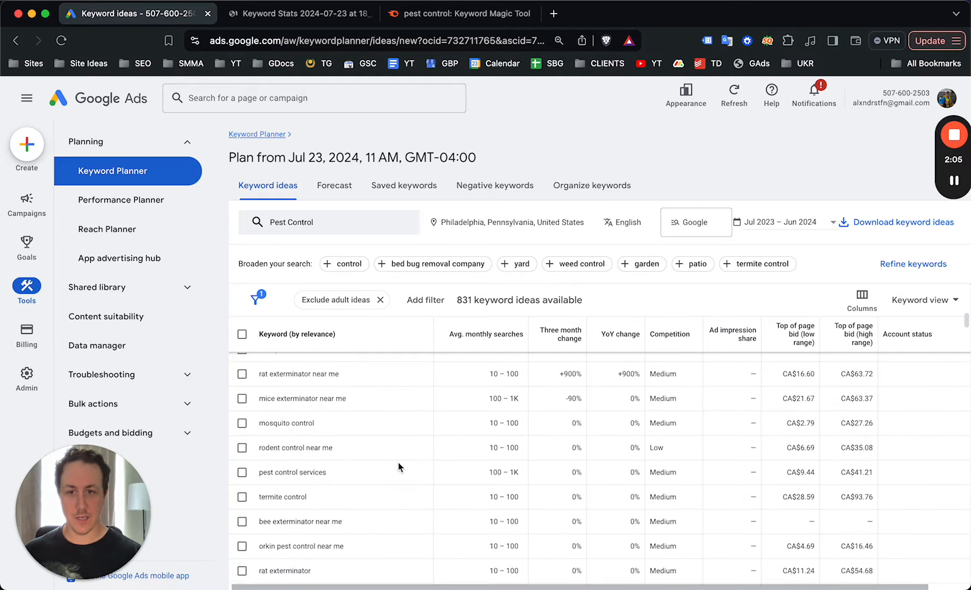
scroll(398, 462, down, 2)
scroll(366, 405, down, 10)
scroll(375, 484, down, 6)
scroll(477, 518, up, 7)
scroll(481, 491, down, 3)
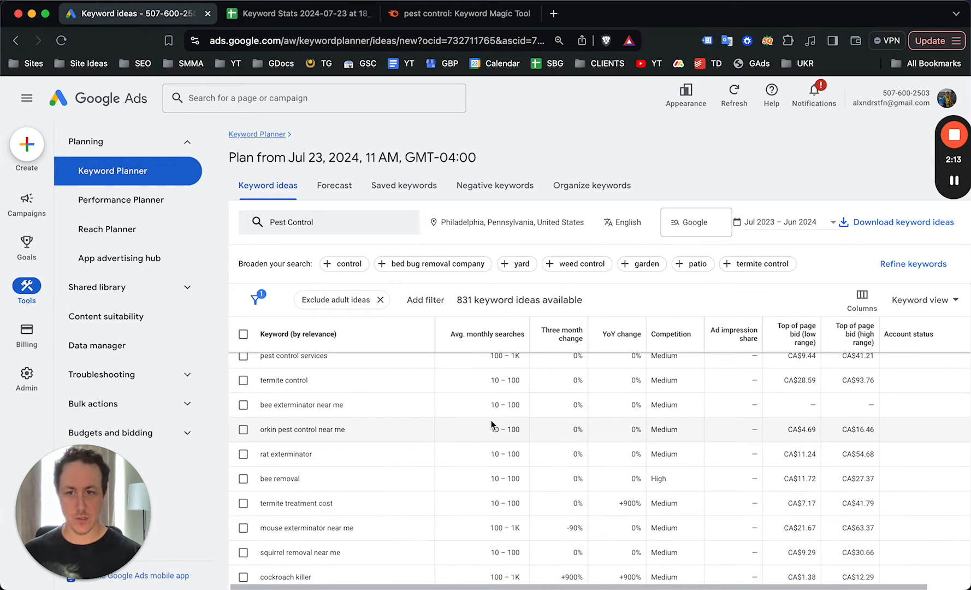
scroll(492, 426, down, 3)
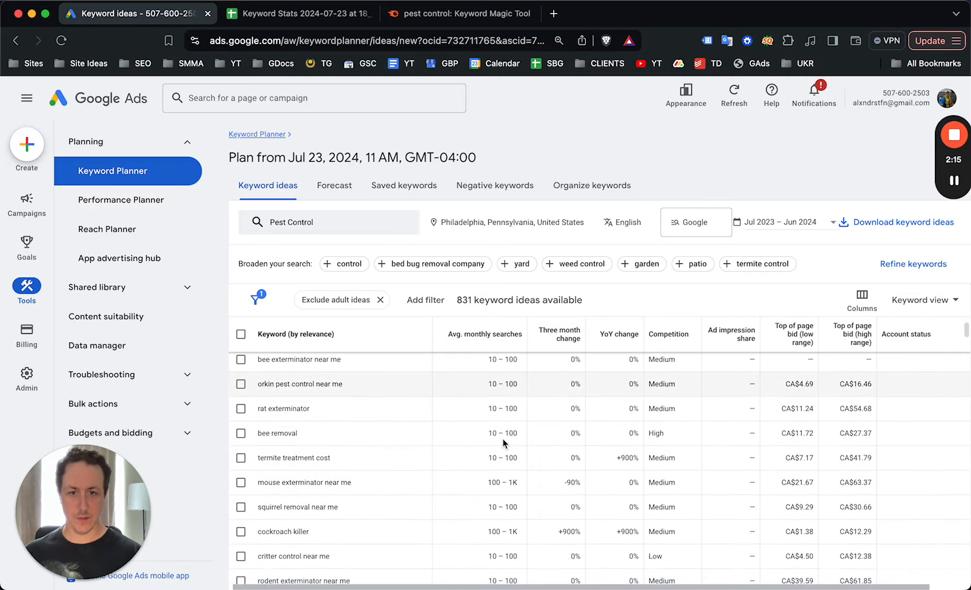
scroll(495, 437, down, 3)
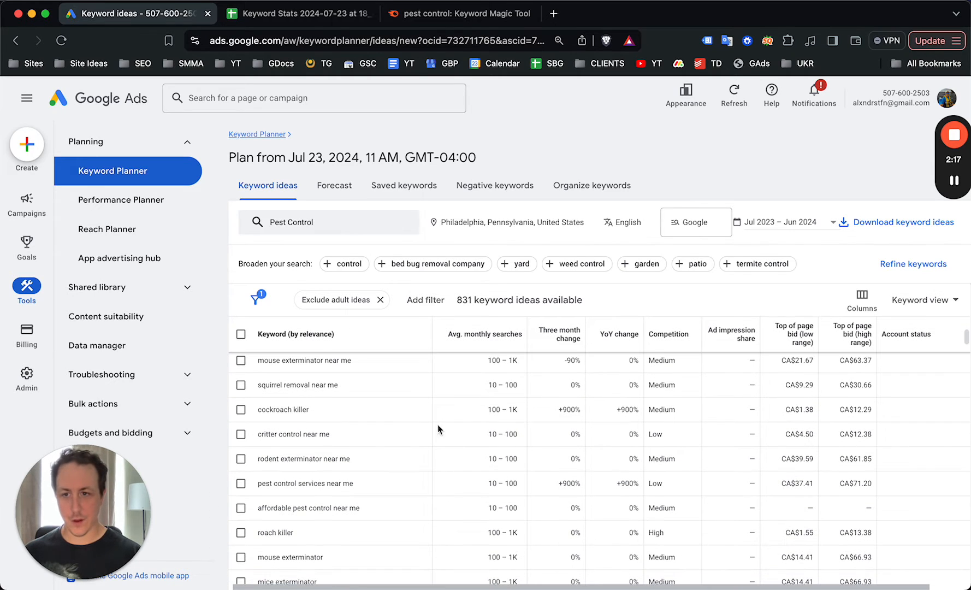
Switch to the exported Keyword Stats spreadsheet in Google Sheets and delete the title and date range rows, 1 and 2.
click(304, 14)
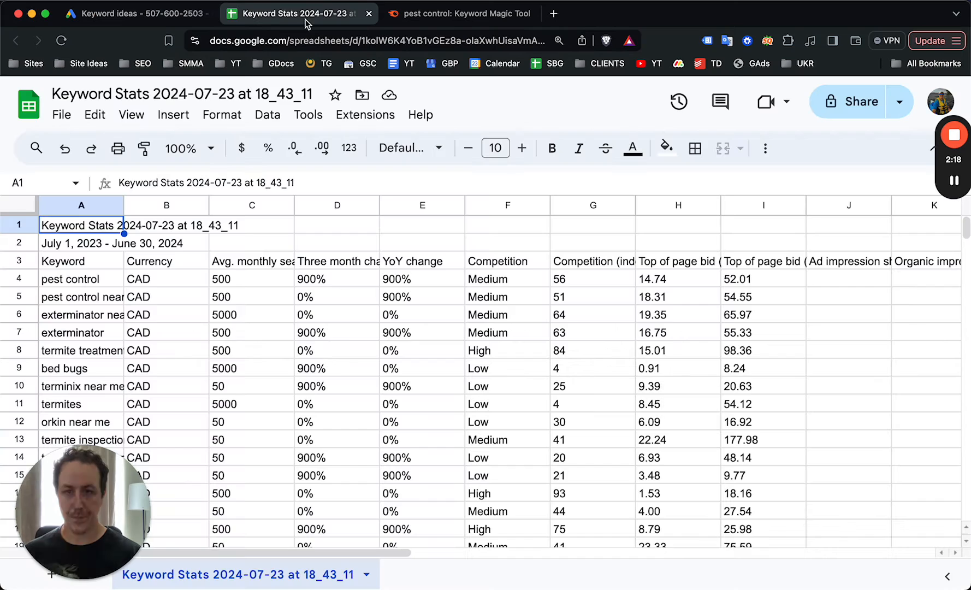
click(355, 391)
click(19, 245)
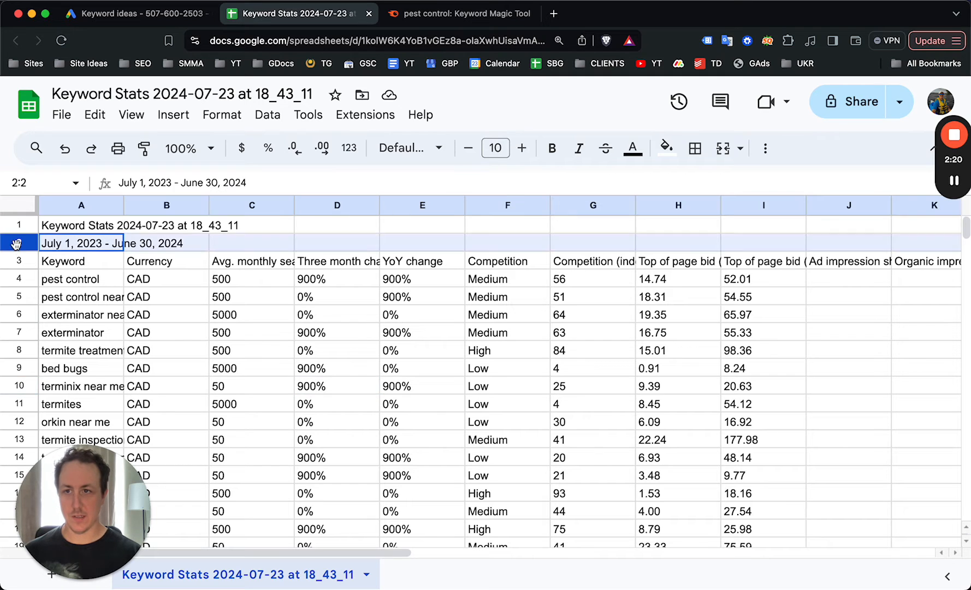
shift+click(19, 225)
right_click(19, 225)
drag(110, 494, 917, 467)
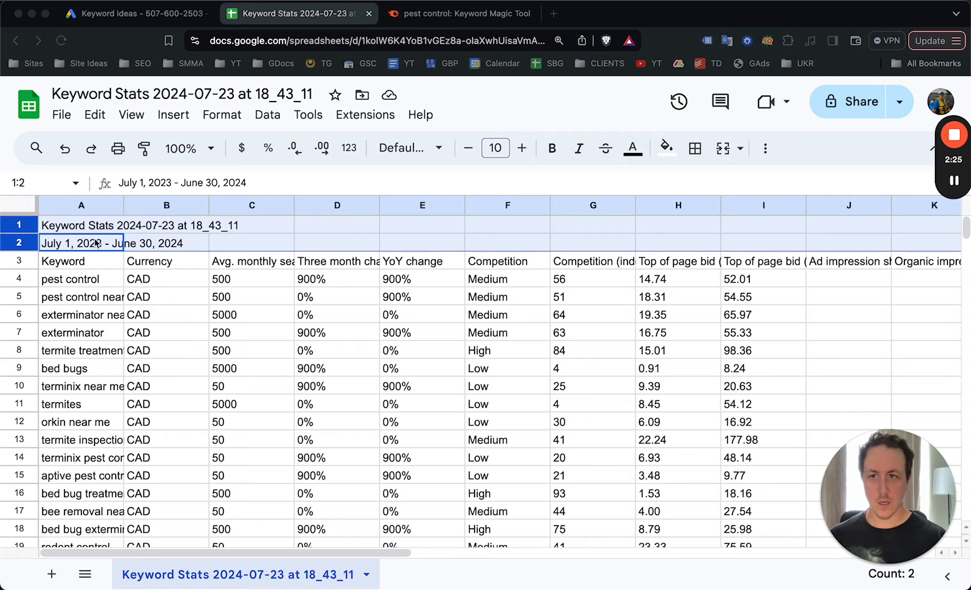
right_click(32, 237)
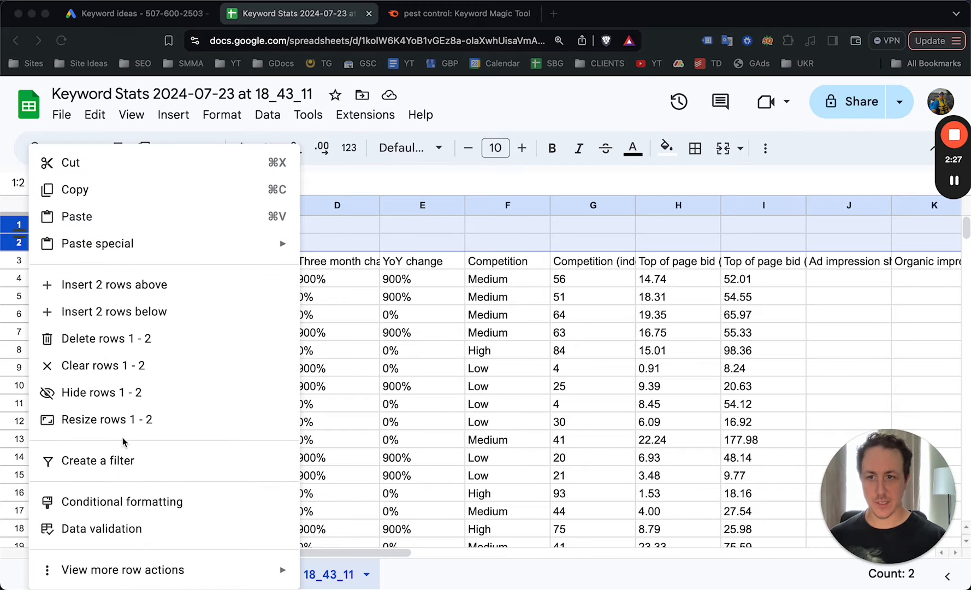
click(99, 341)
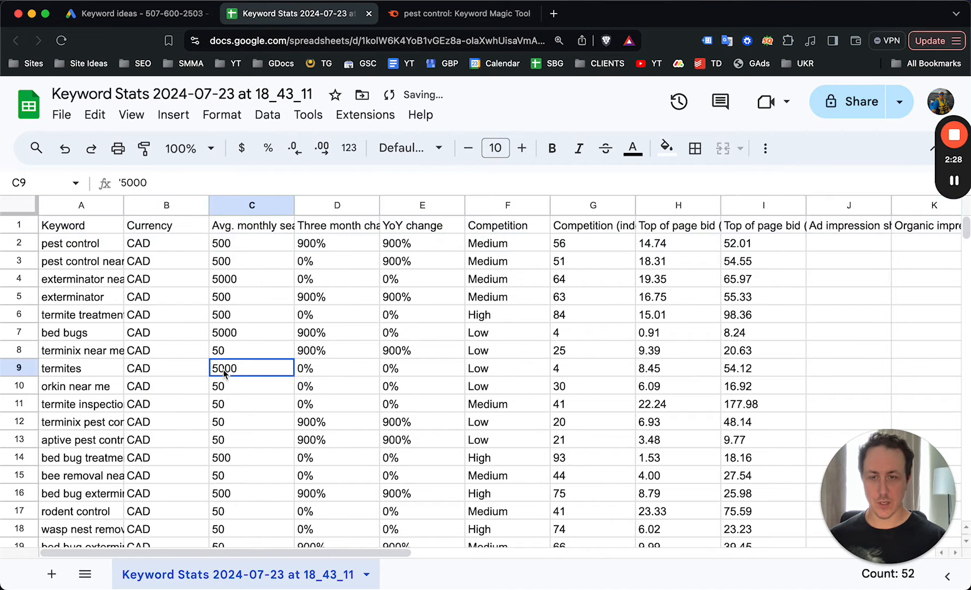
click(185, 279)
click(623, 298)
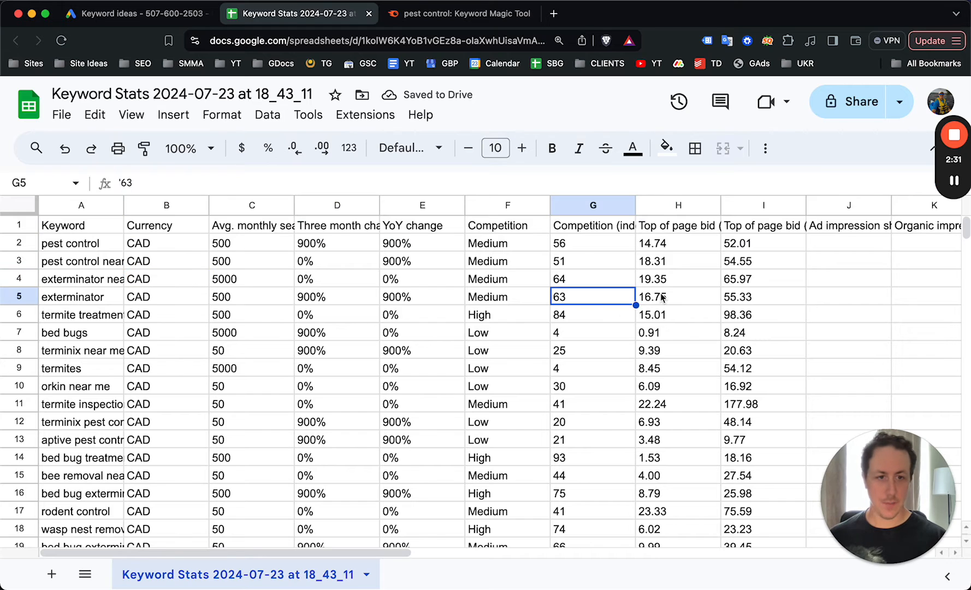
click(680, 318)
click(527, 330)
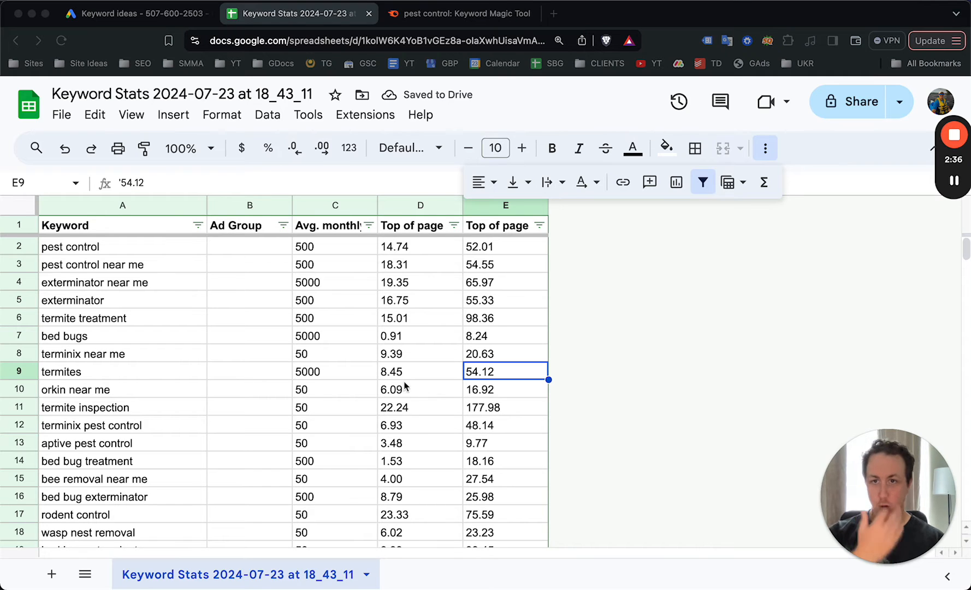
click(241, 334)
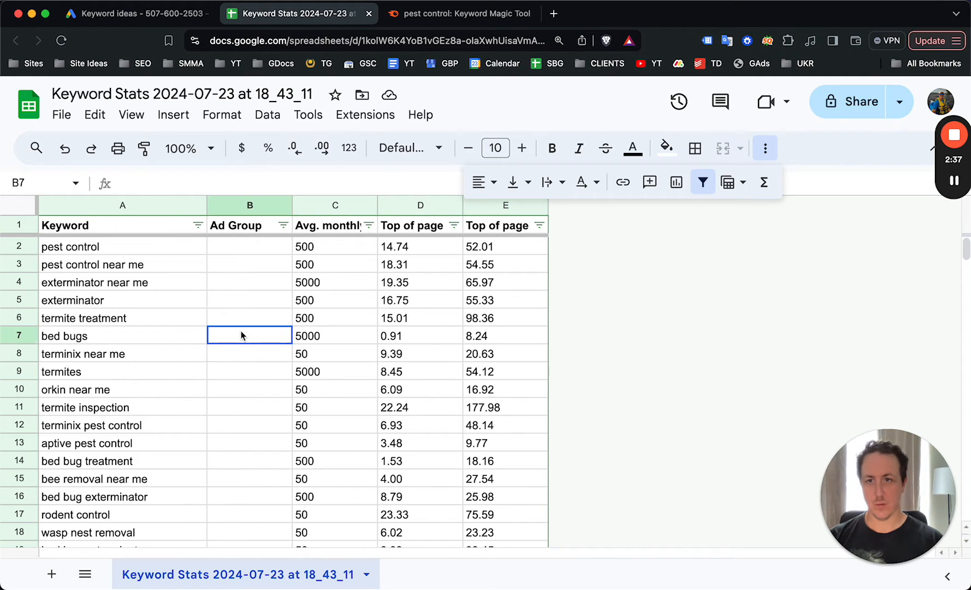
Review the exported keyword list and the empty Ad Group column, from the first rows down to around row 380.
click(228, 250)
click(232, 229)
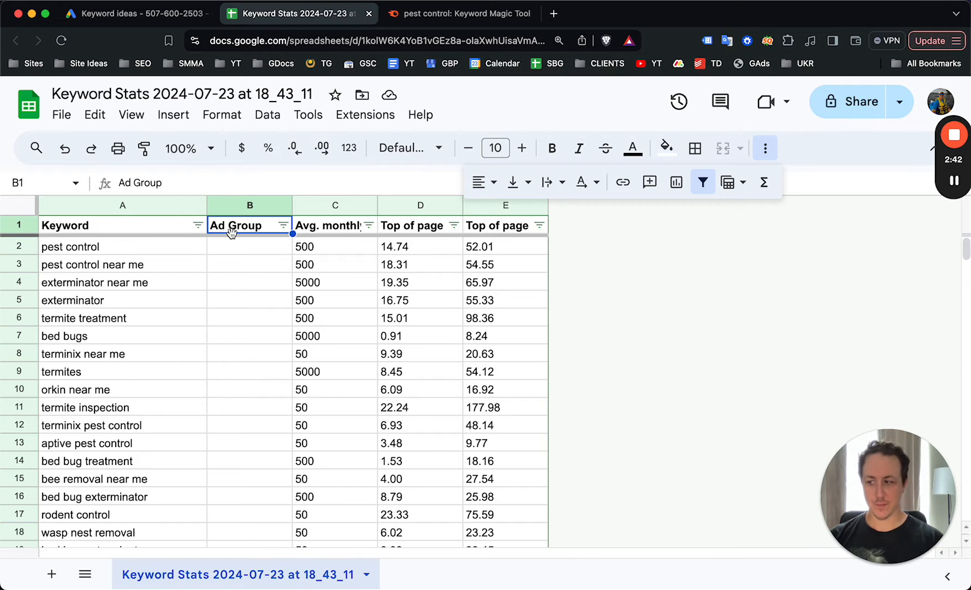
click(249, 270)
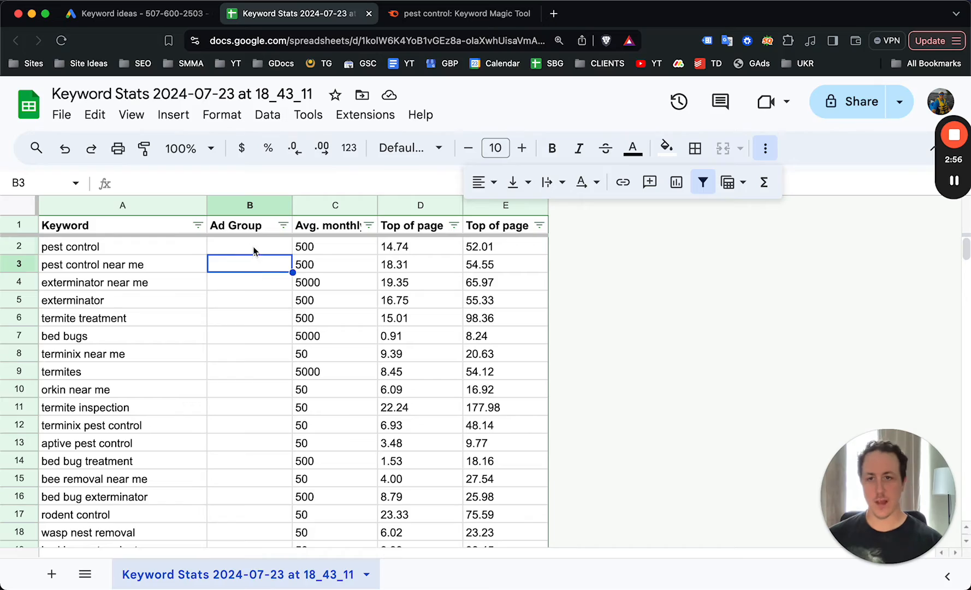
click(254, 249)
click(240, 323)
click(159, 298)
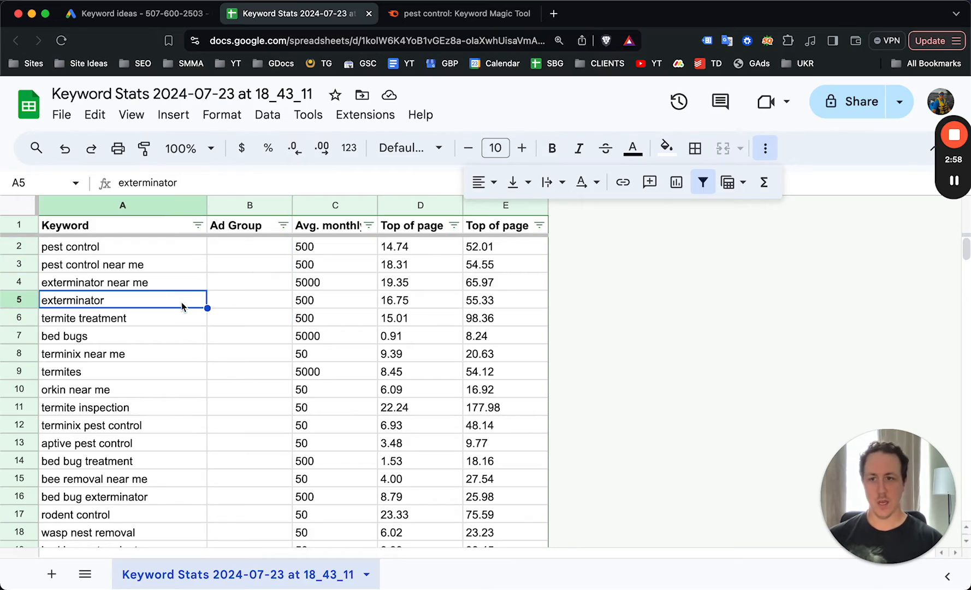
scroll(182, 302, down, 20)
scroll(181, 303, down, 20)
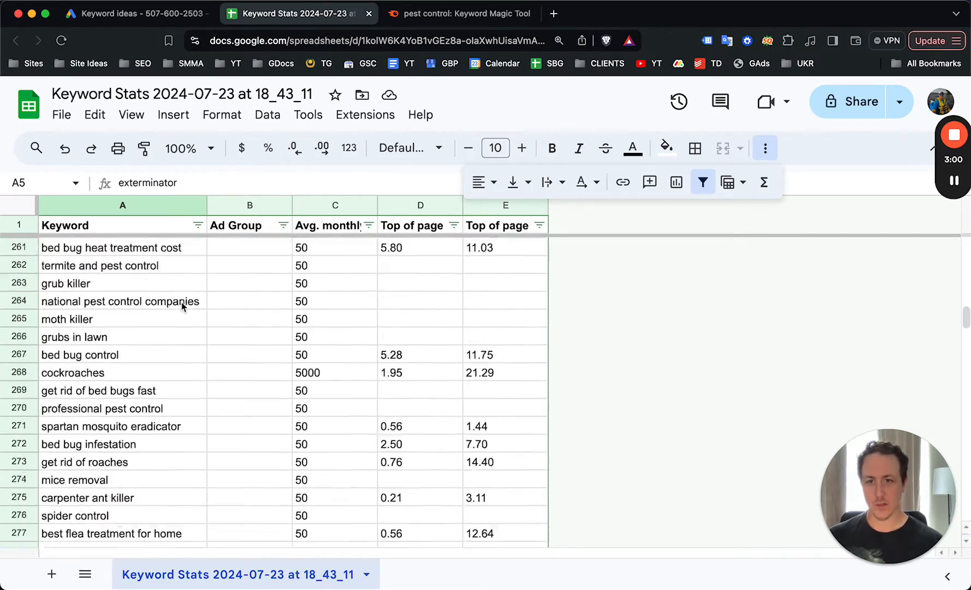
scroll(181, 302, up, 20)
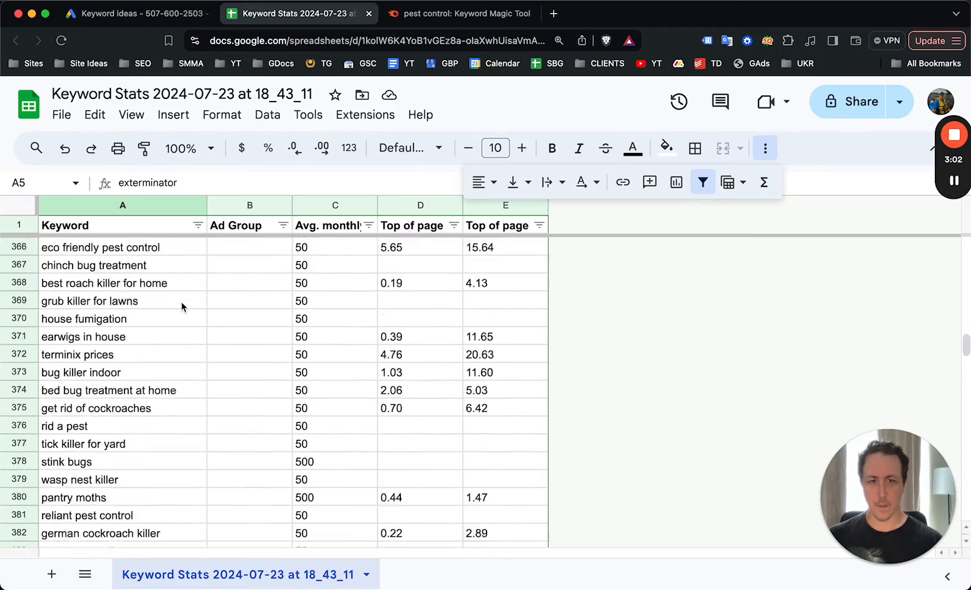
scroll(182, 305, up, 20)
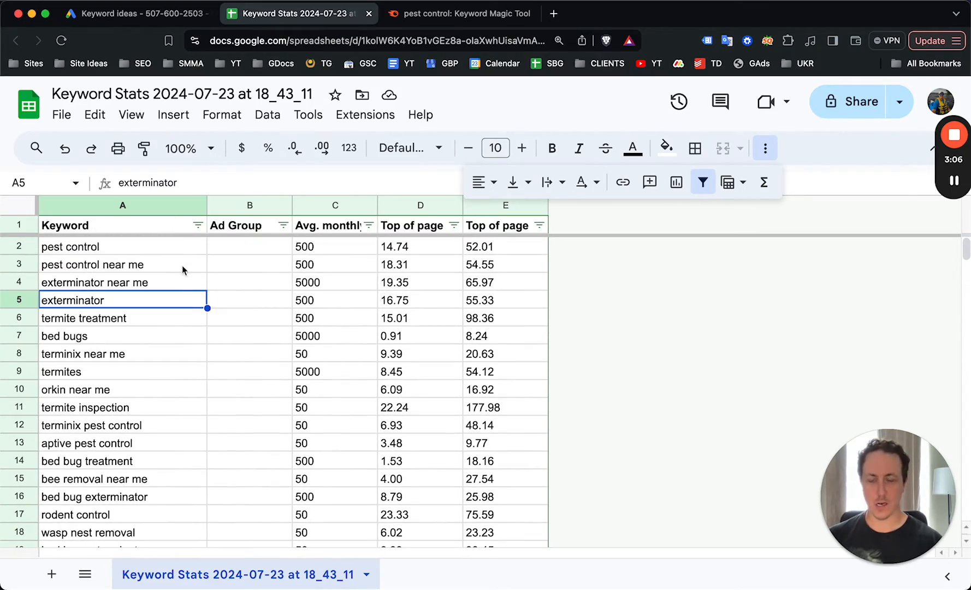
Assign the ad group "Pest Control [broad]" to the keyword "pest control" and widen the Ad Group column to fit the text.
click(232, 276)
click(140, 288)
click(264, 247)
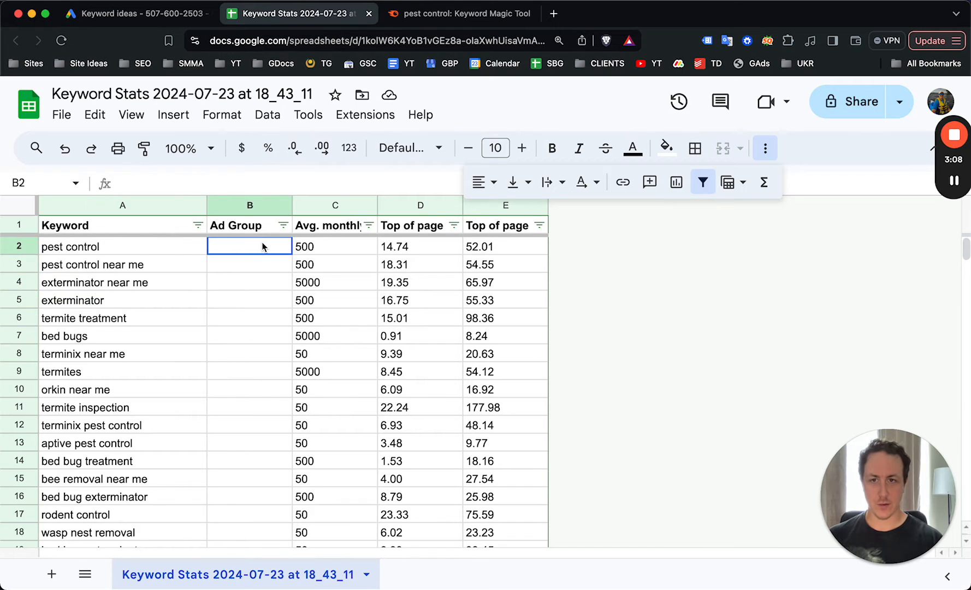
click(265, 287)
click(242, 249)
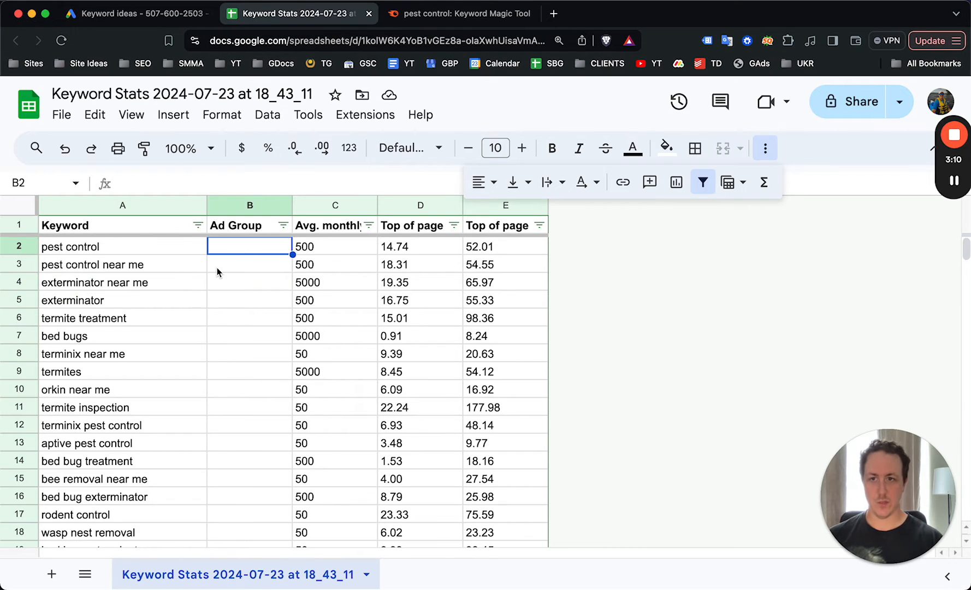
text(Pest Contro)
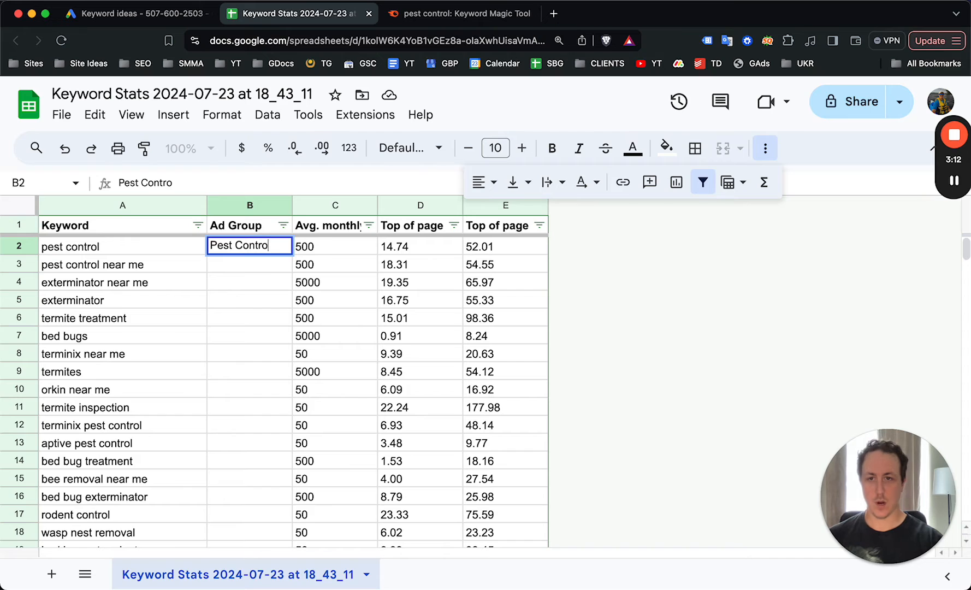
text(l [broad)
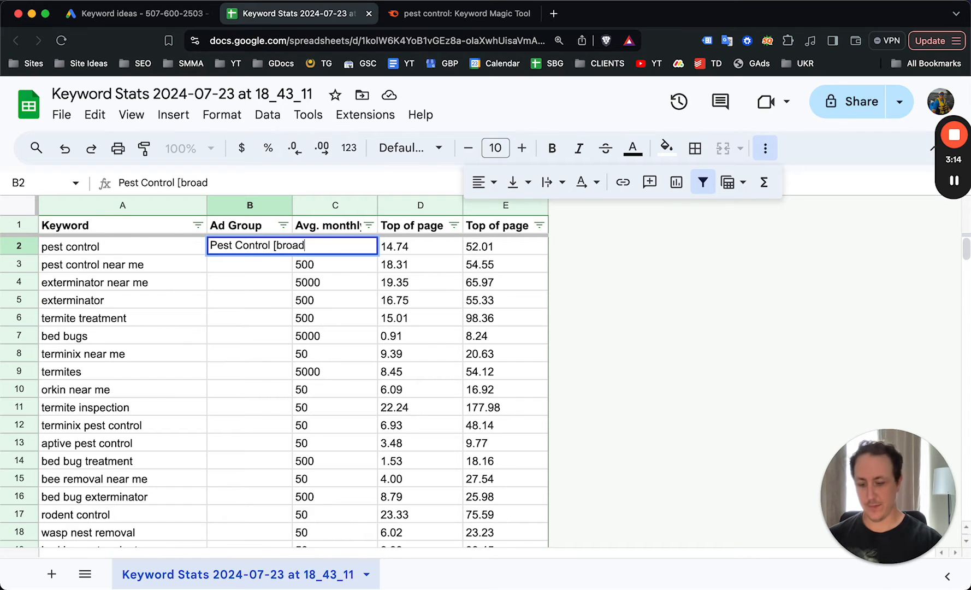
text(])
key(Return)
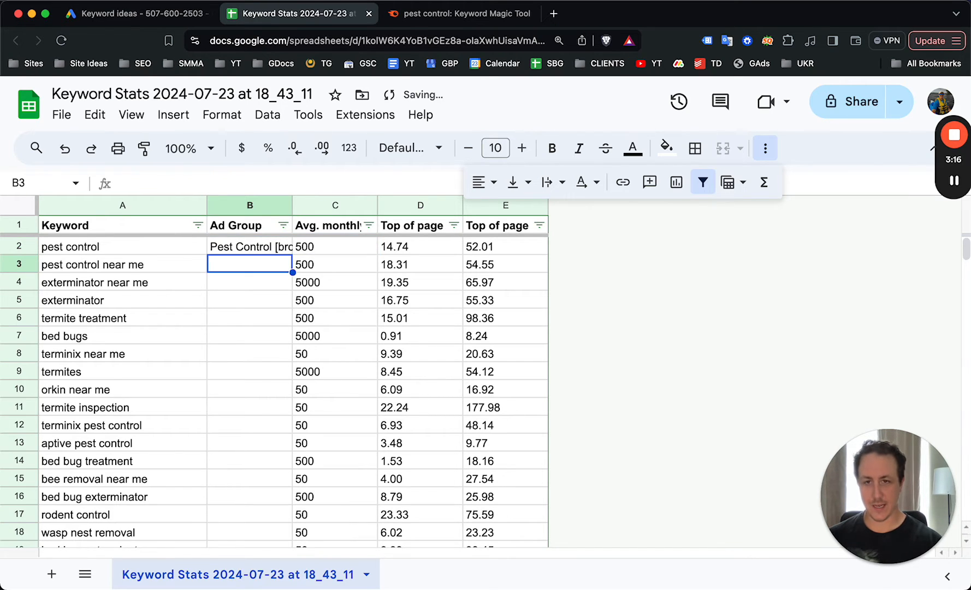
drag(292, 207, 378, 207)
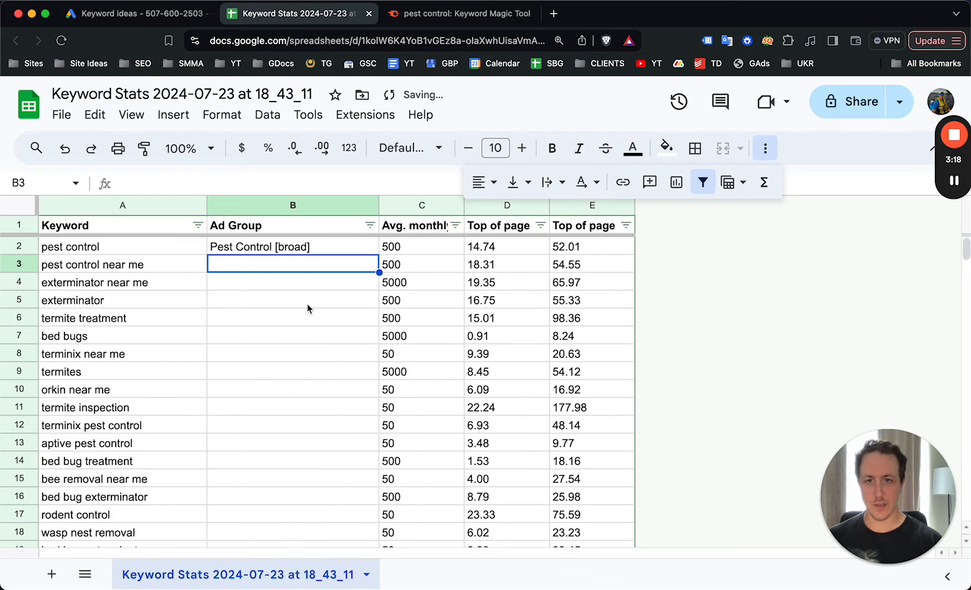
Compare the high top of page bids of the general pest control and exterminator keywords with the bid for "bed bugs".
click(307, 305)
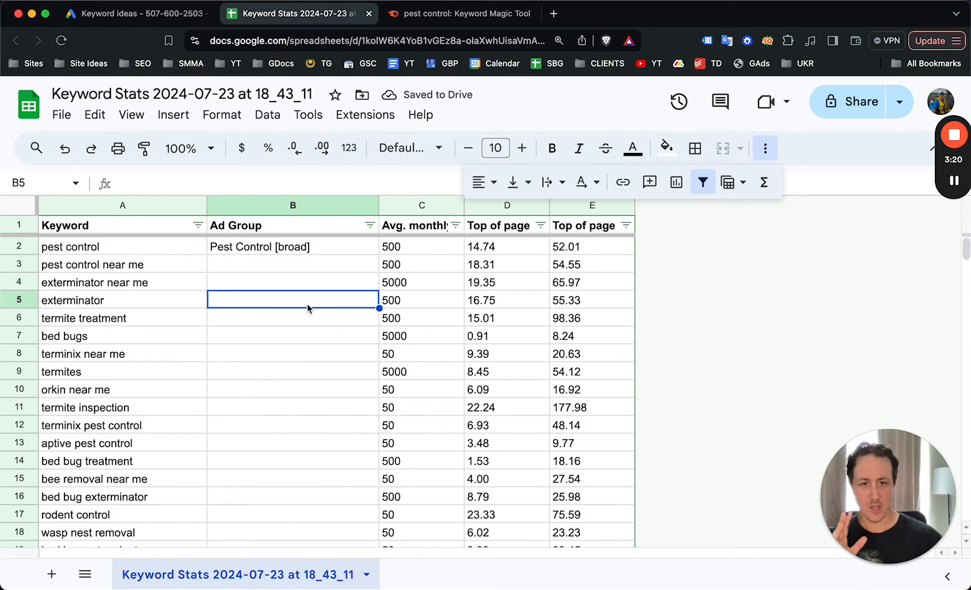
click(565, 304)
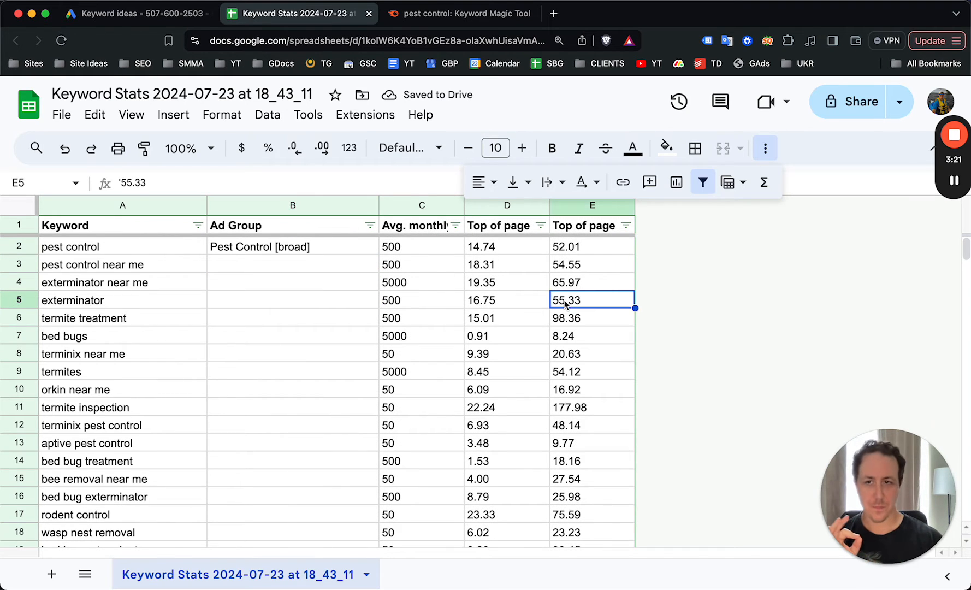
click(579, 247)
click(594, 260)
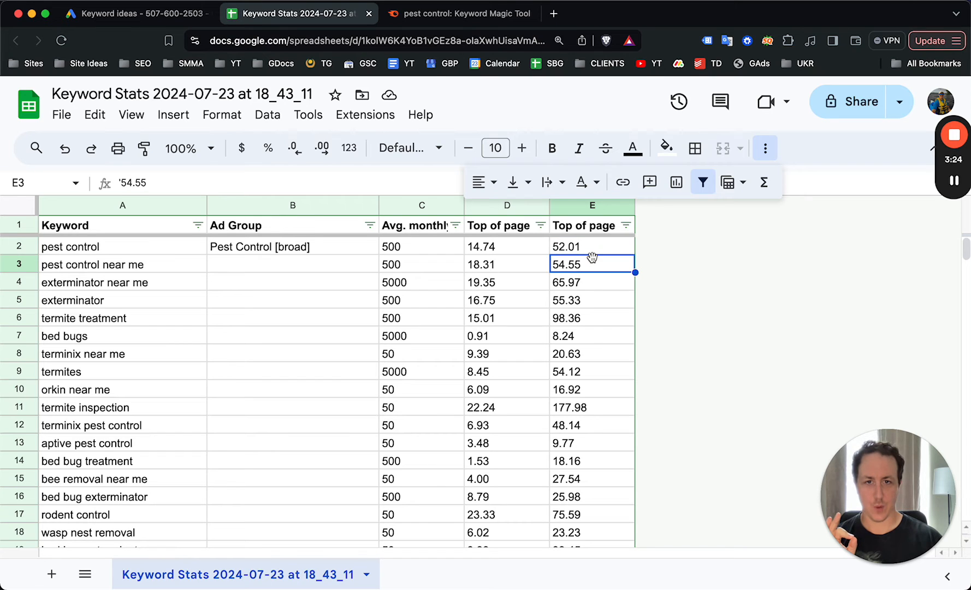
click(599, 281)
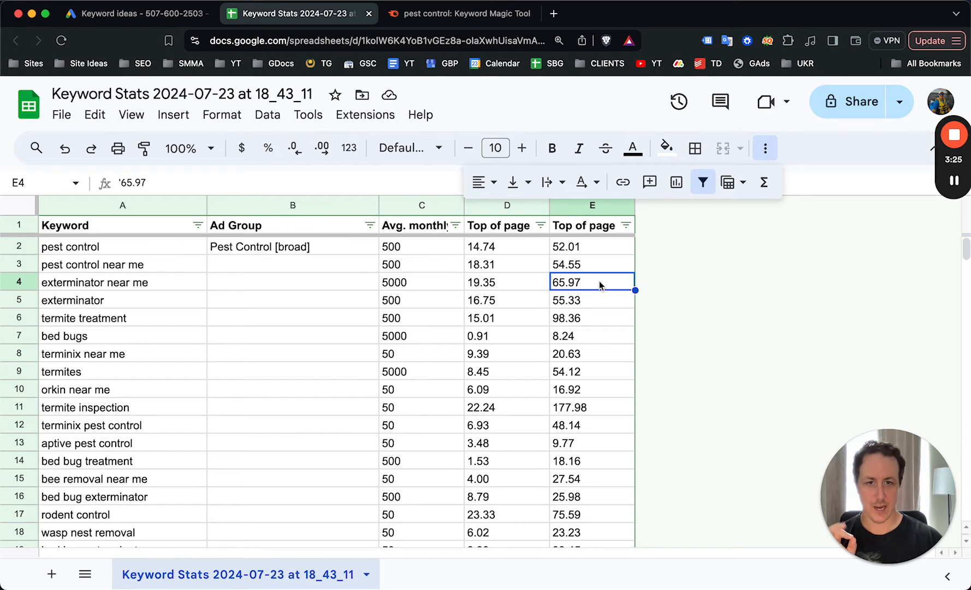
click(570, 306)
click(580, 335)
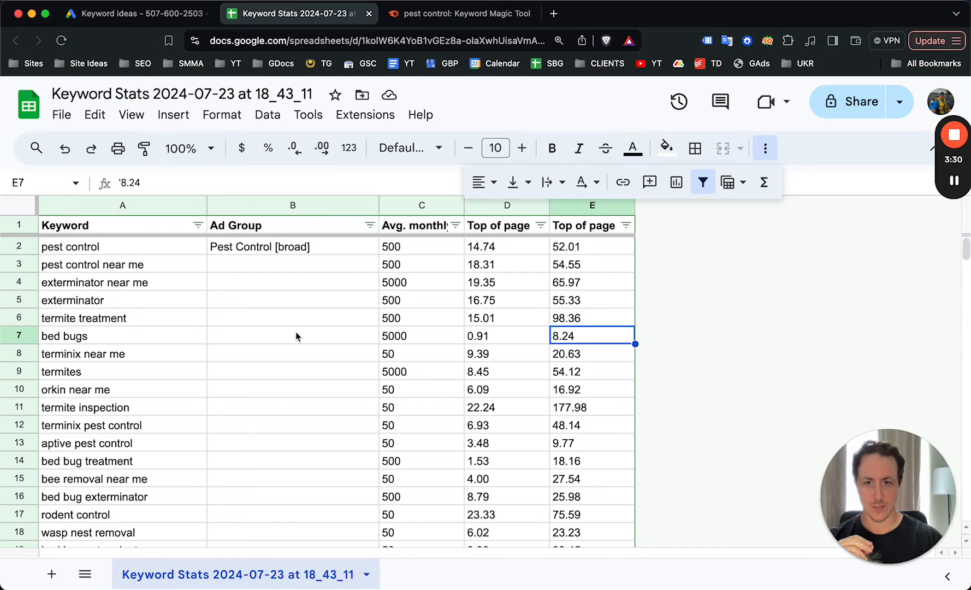
click(295, 333)
click(568, 334)
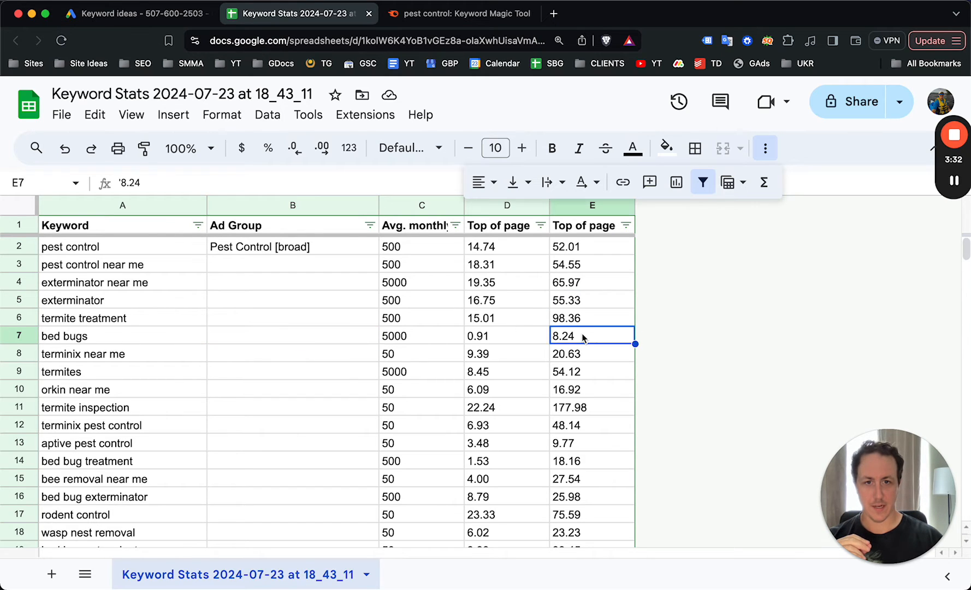
Mark the keyword "bed bugs" as NKL in the Ad Group column.
click(115, 336)
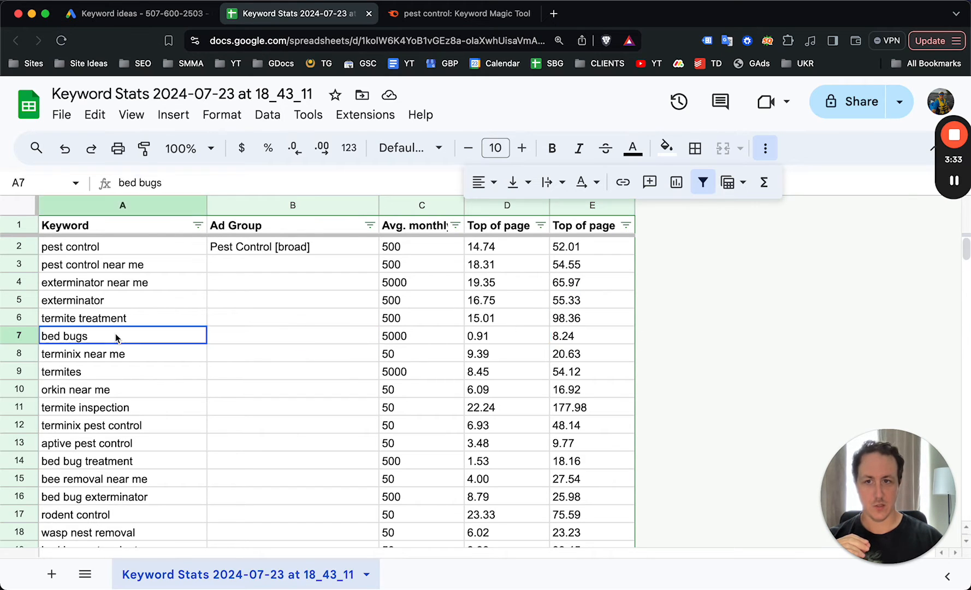
click(19, 335)
click(251, 335)
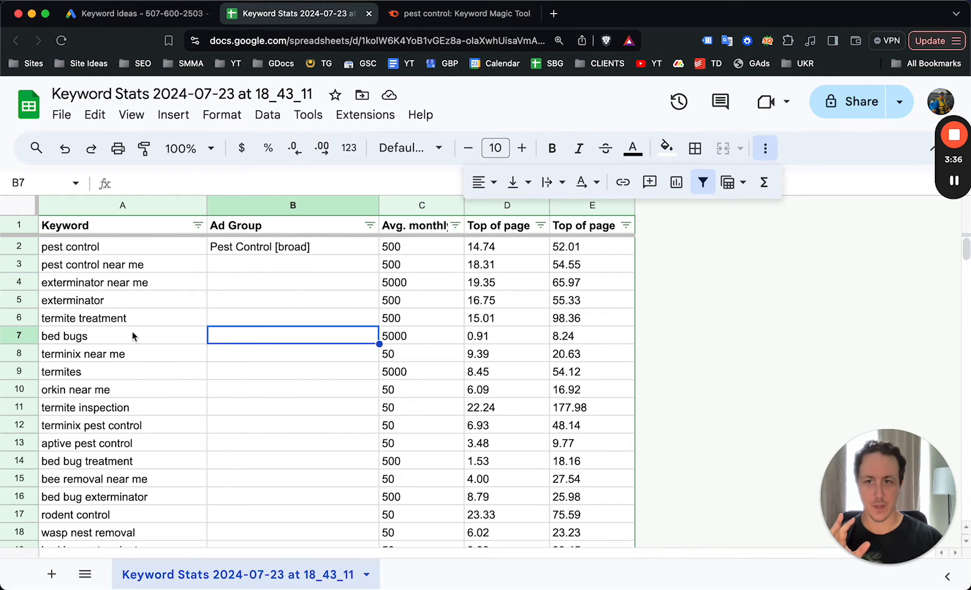
text(NKL)
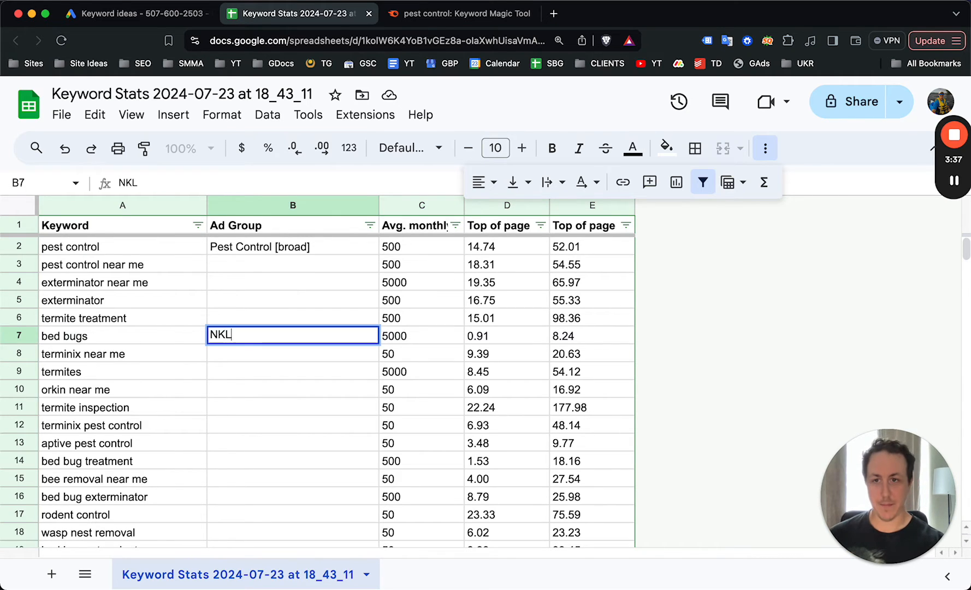
click(286, 391)
click(261, 339)
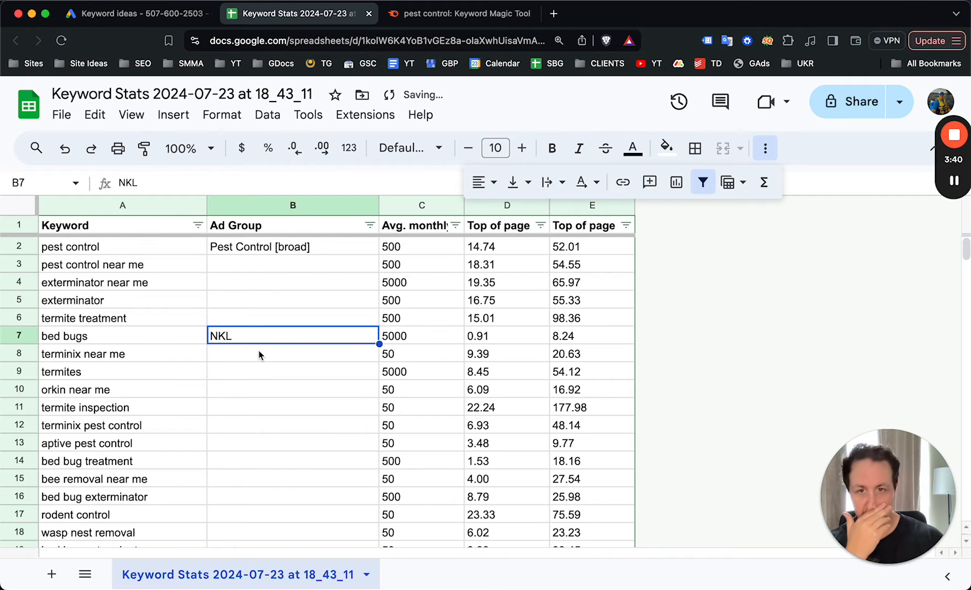
click(367, 358)
click(299, 340)
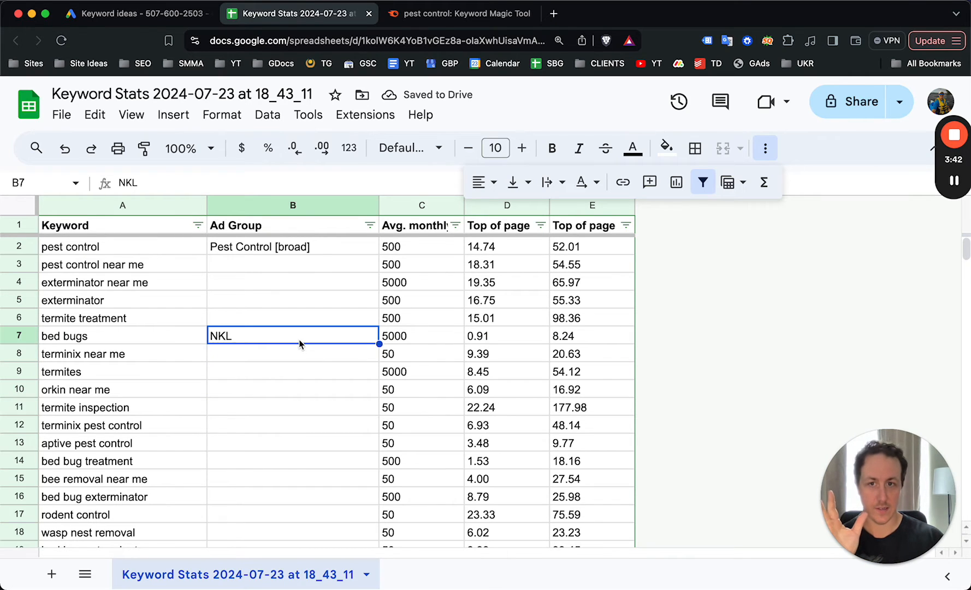
Examine the low and high top of page bids of the termite, bee removal and general pest control keywords.
click(286, 360)
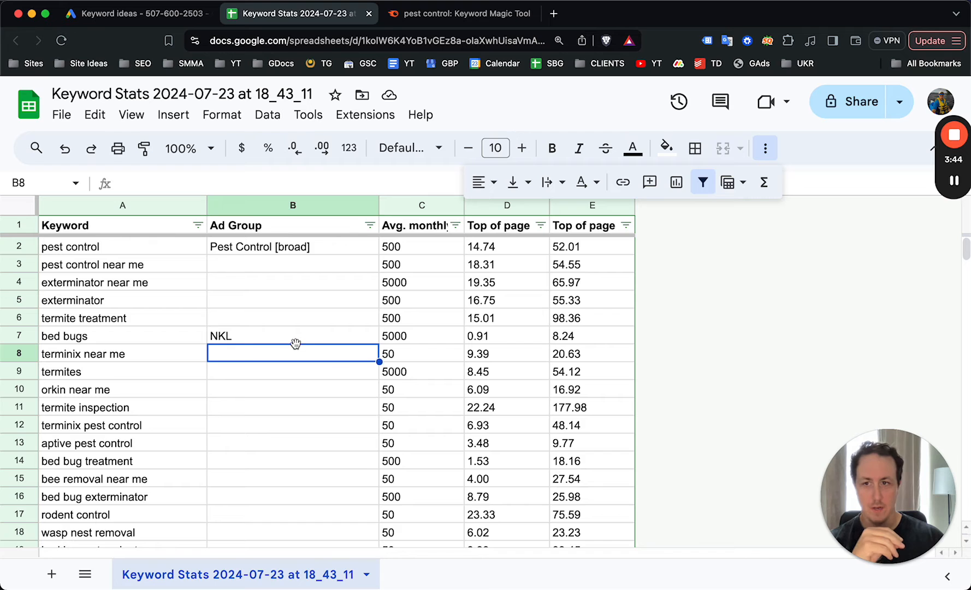
click(577, 375)
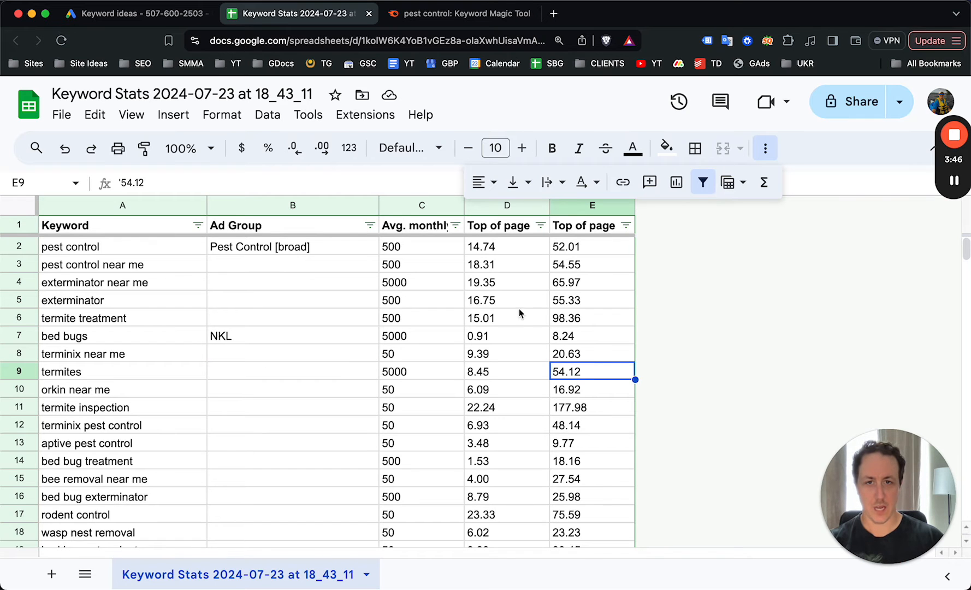
scroll(528, 364, down, 3)
click(574, 439)
click(497, 422)
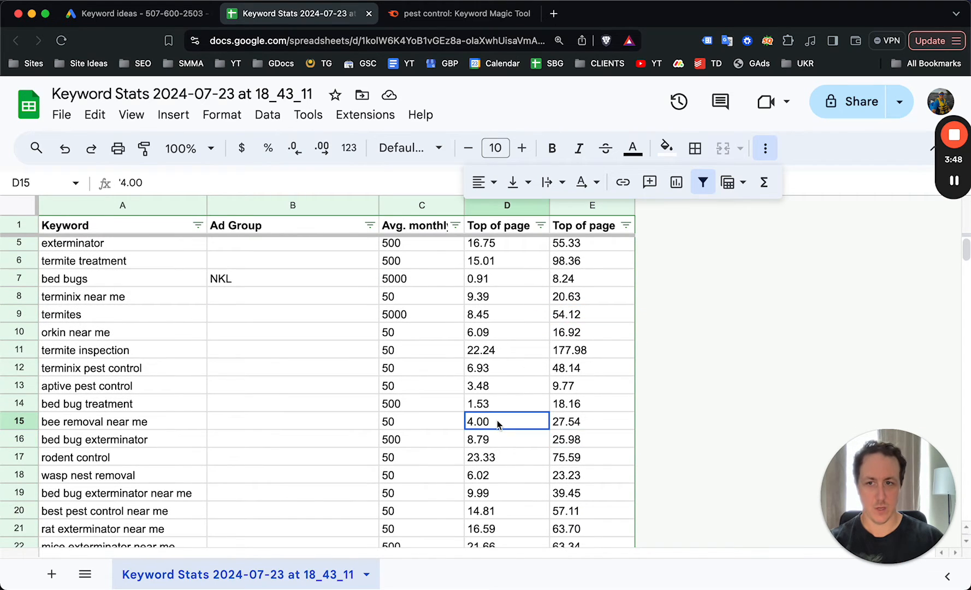
scroll(550, 431, down, 2)
scroll(550, 431, up, 5)
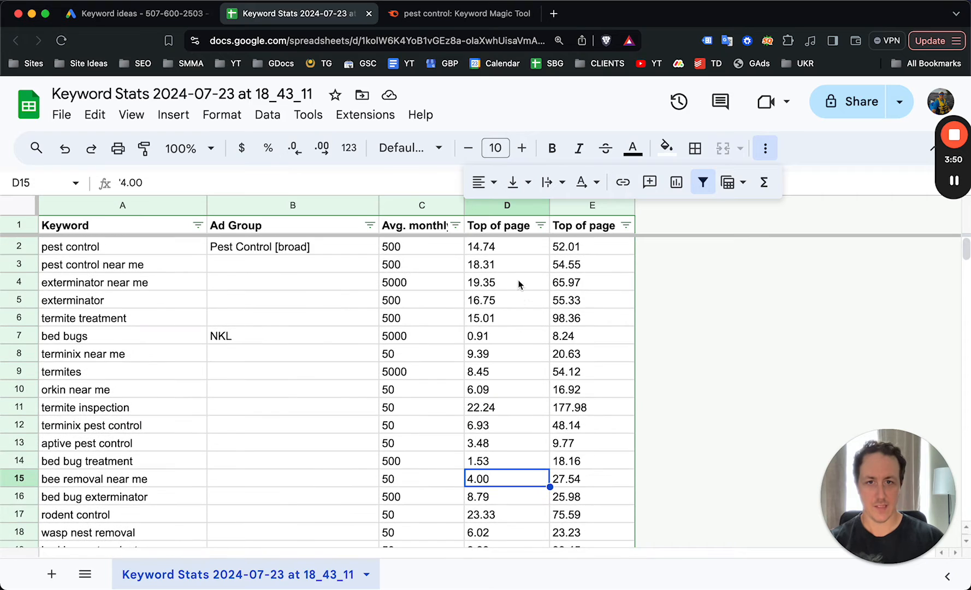
click(575, 250)
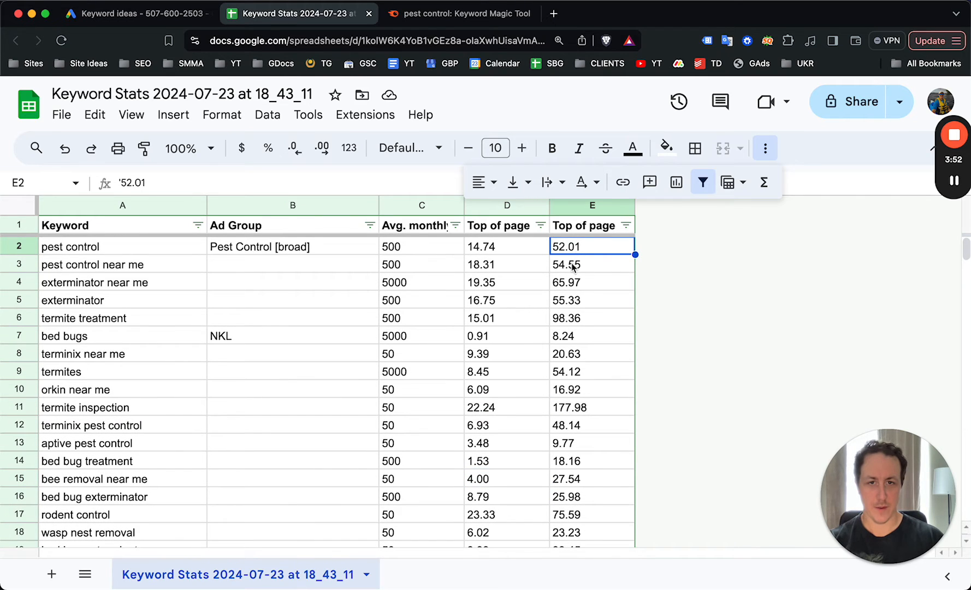
click(573, 265)
click(580, 283)
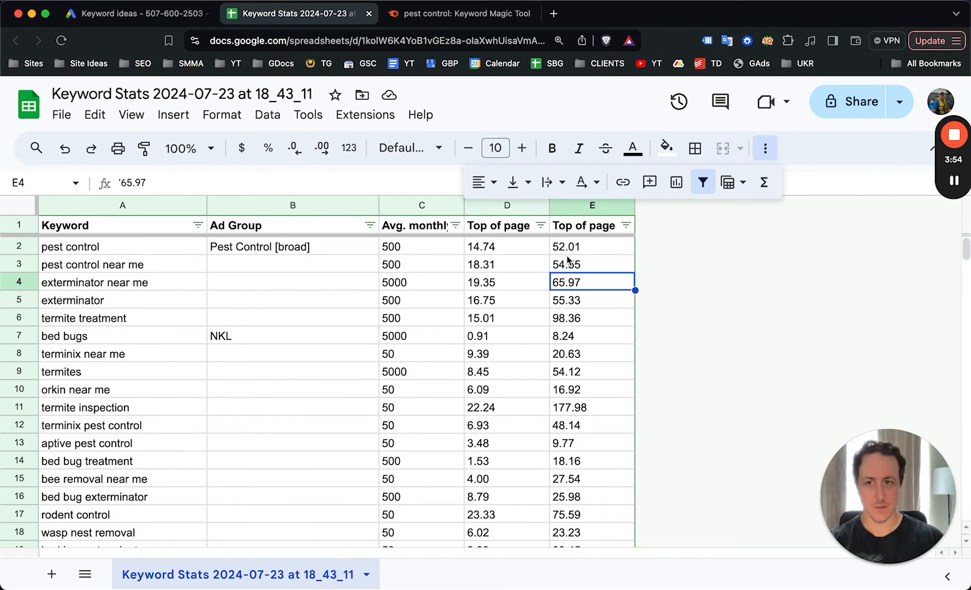
click(594, 248)
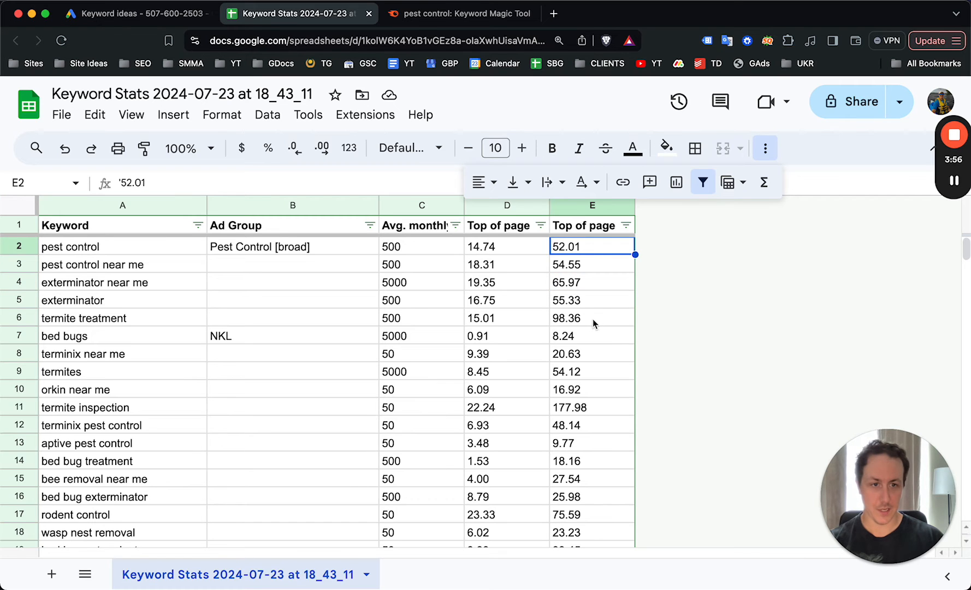
Check the low and high top of page bids for "wasp nest removal" and select its Ad Group cell.
scroll(596, 323, down, 5)
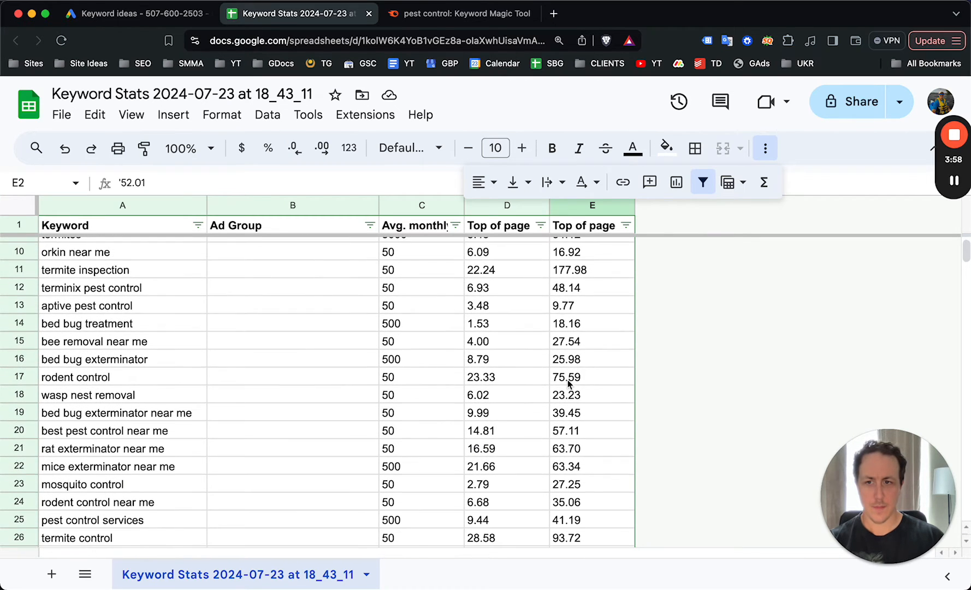
scroll(567, 379, down, 1)
click(345, 385)
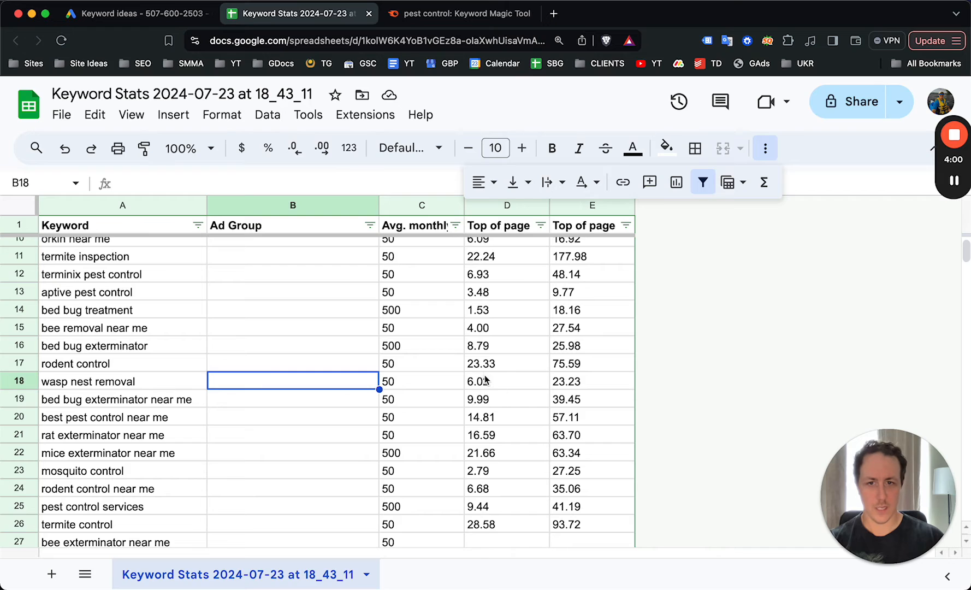
click(582, 380)
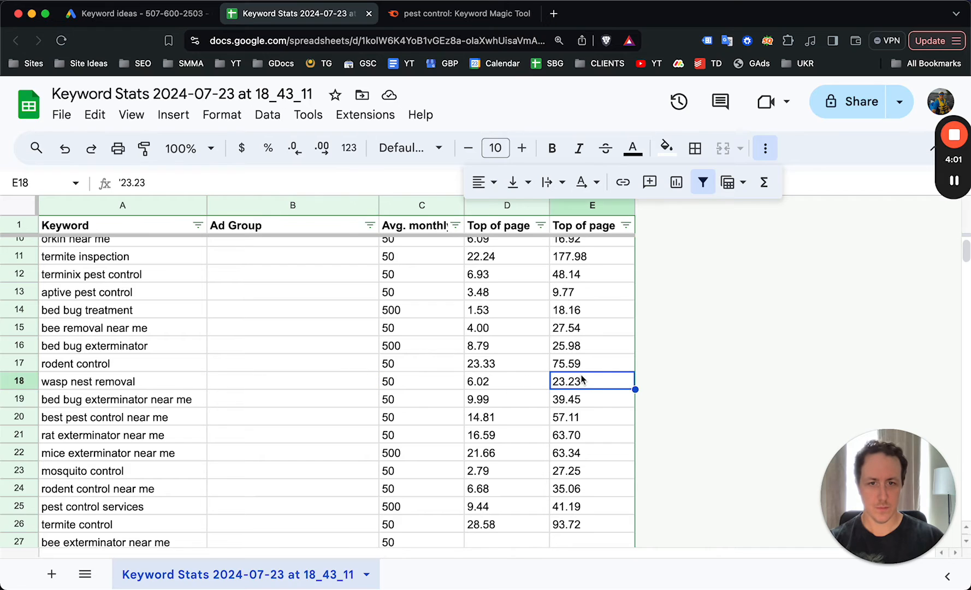
click(503, 386)
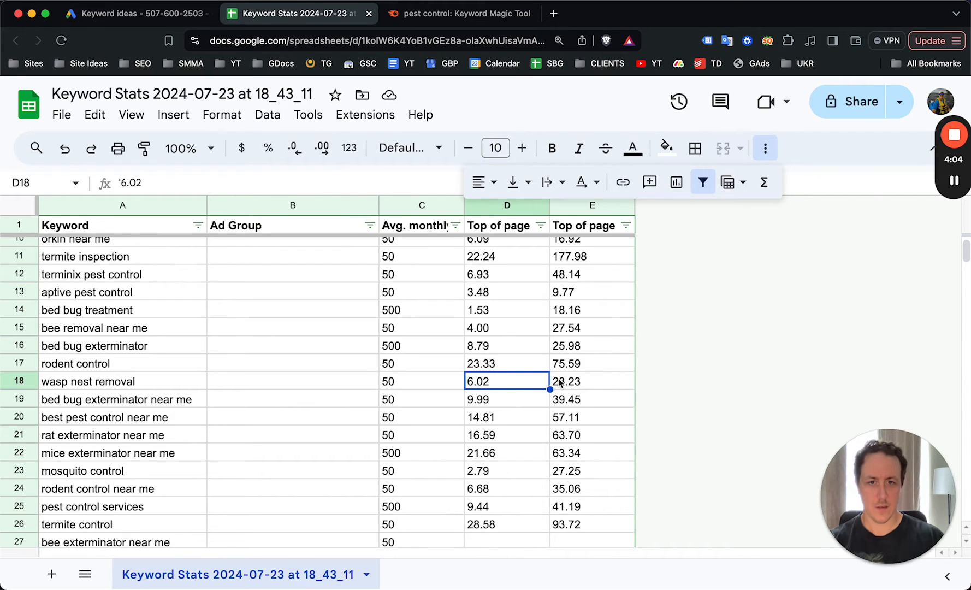
click(579, 382)
click(328, 382)
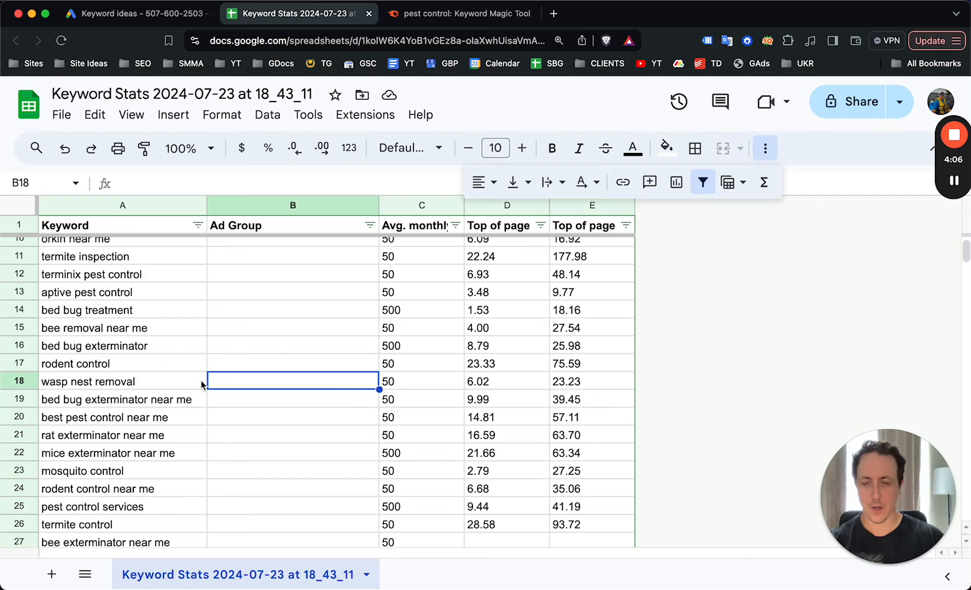
Try removing the leading apostrophe from the average monthly searches value for "wasp nest removal" and undo the edit.
click(153, 383)
click(445, 387)
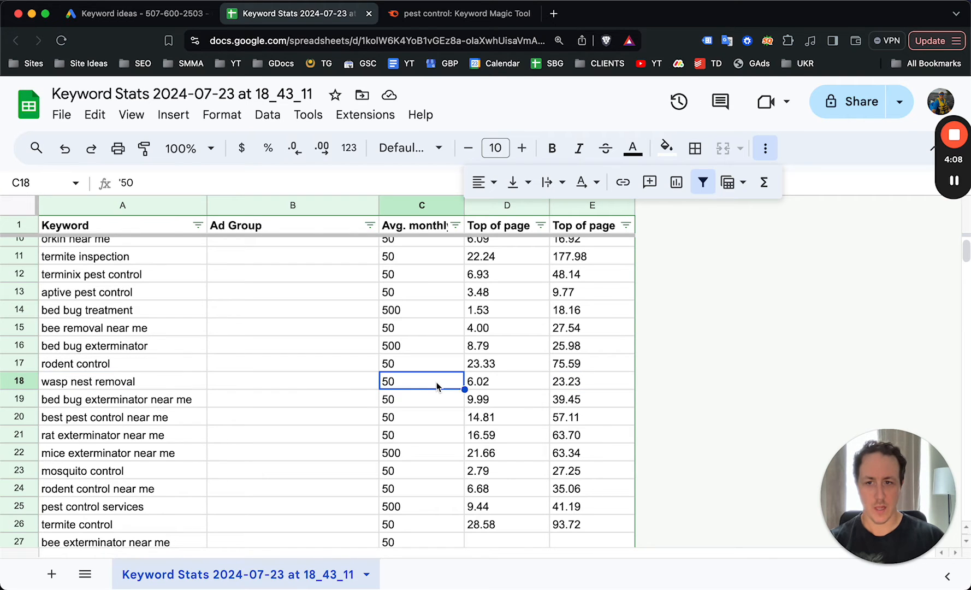
double_click(437, 384)
click(386, 381)
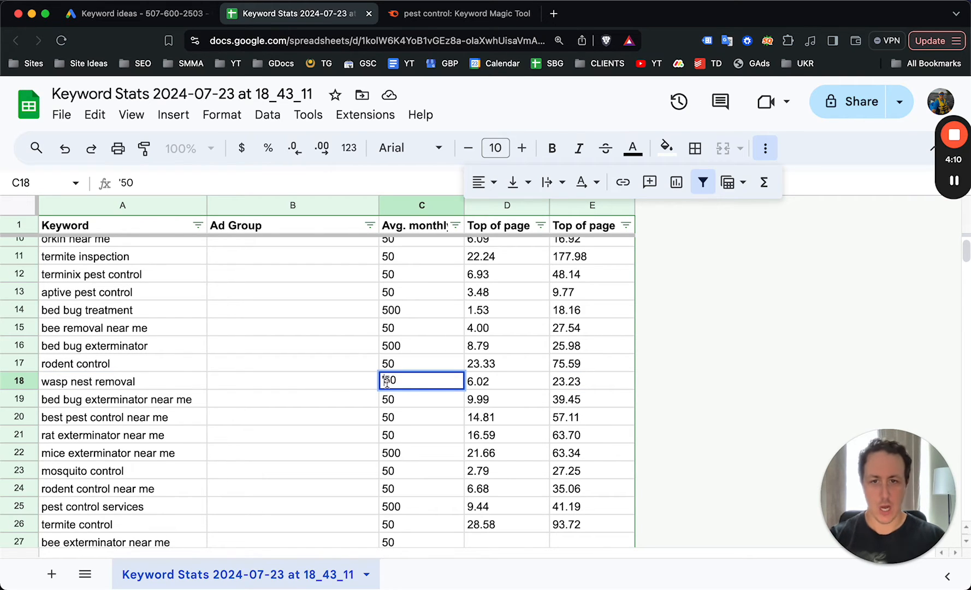
key(BackSpace)
click(400, 424)
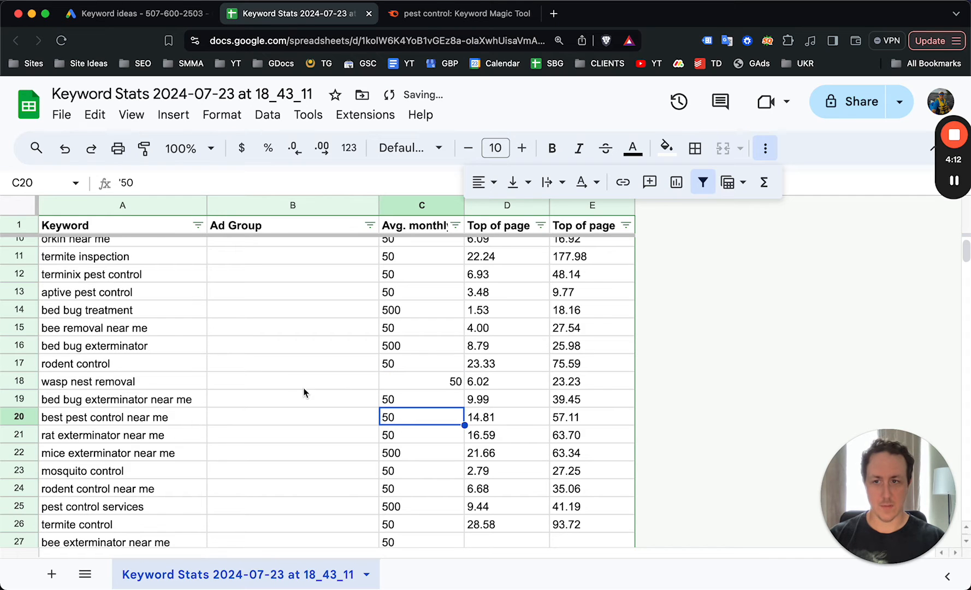
click(263, 380)
click(397, 379)
key(super+z)
Examine the top of page bids of the termite treatment cost, squirrel removal and critter control keywords further down the list.
click(384, 424)
scroll(451, 379, down, 5)
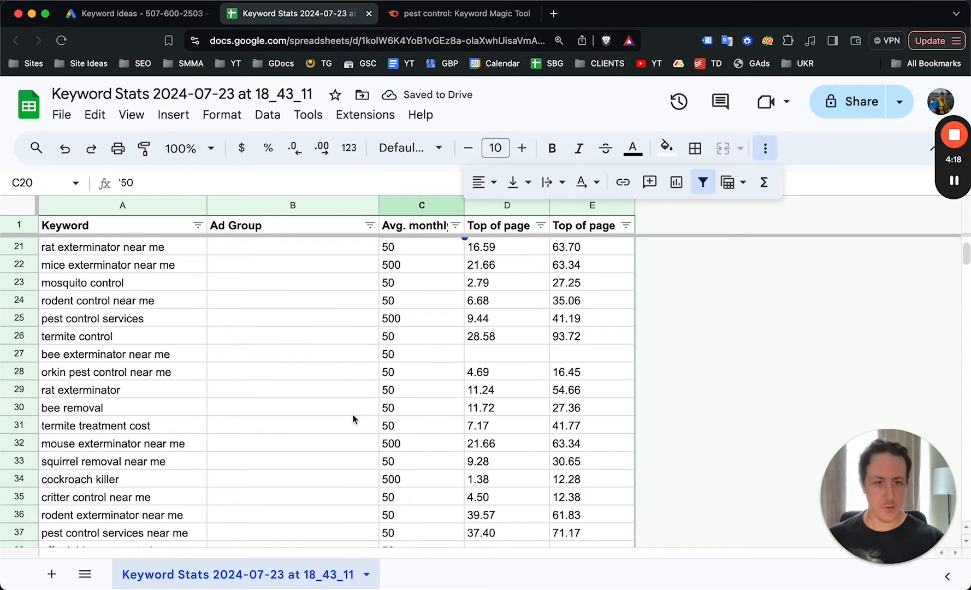
click(352, 422)
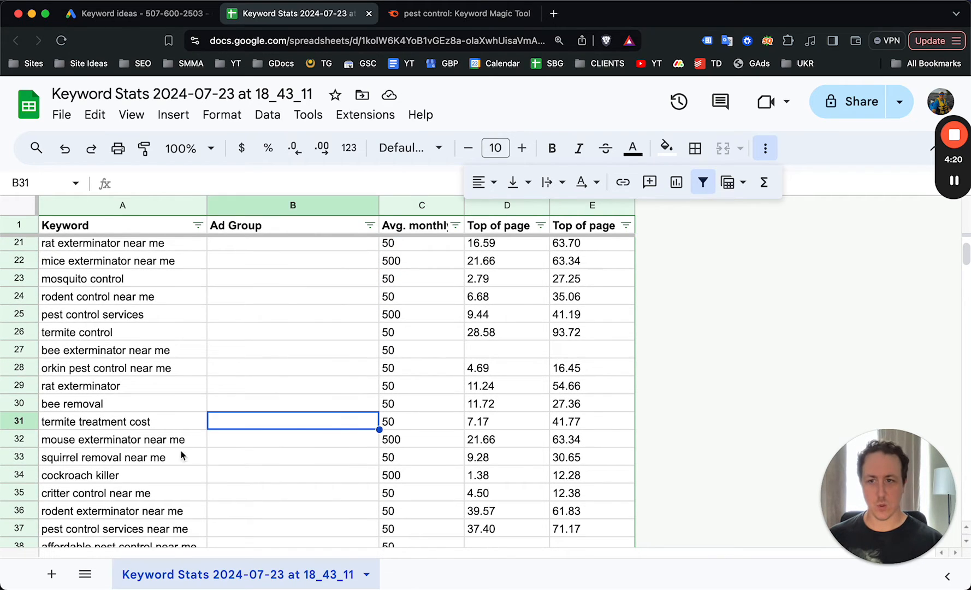
click(249, 458)
click(531, 429)
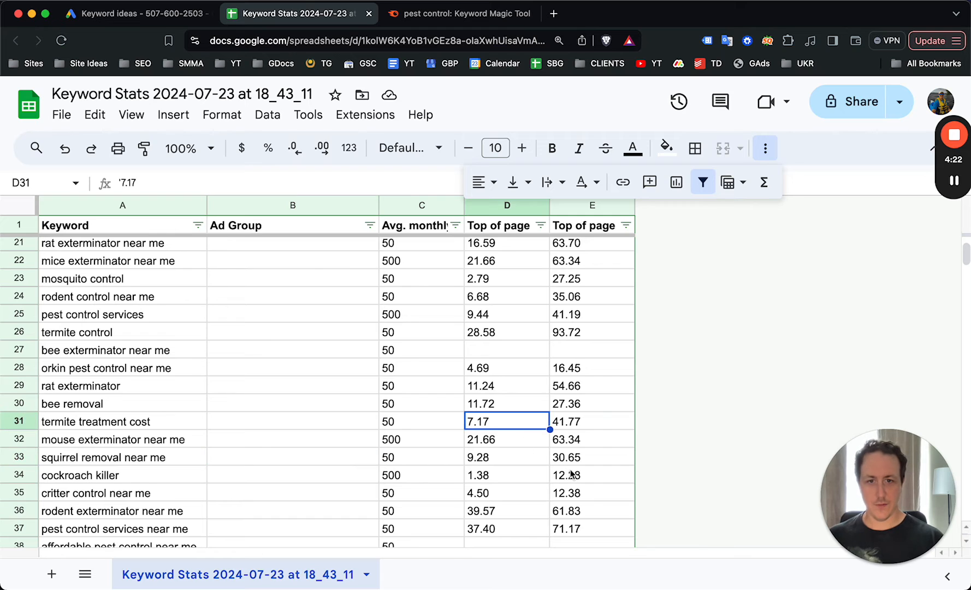
scroll(572, 469, down, 3)
scroll(368, 430, down, 1)
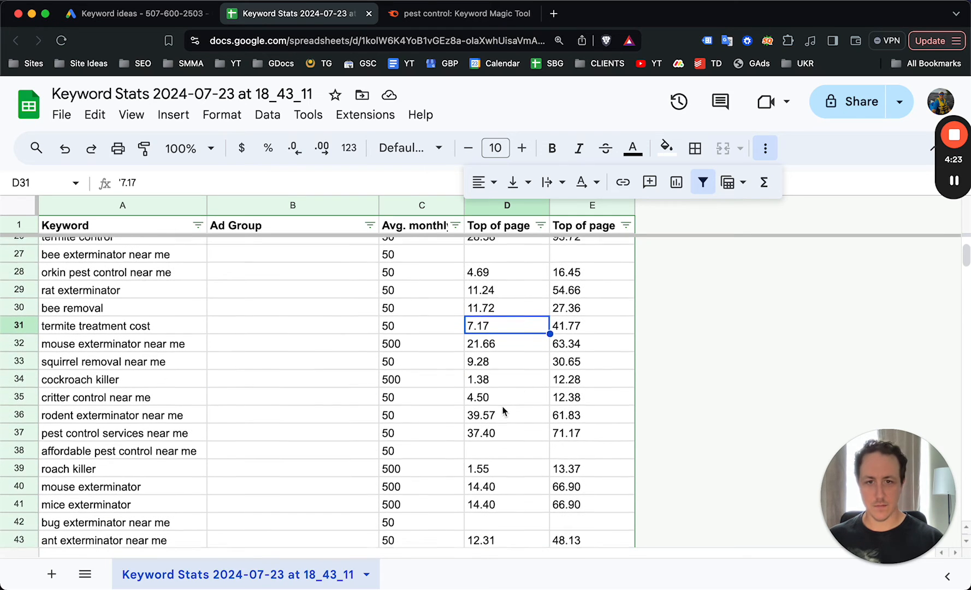
click(595, 358)
scroll(568, 376, down, 1)
click(557, 375)
Assign the keyword "pest control near me" to the ad group Pest Control [broad].
scroll(557, 377, up, 15)
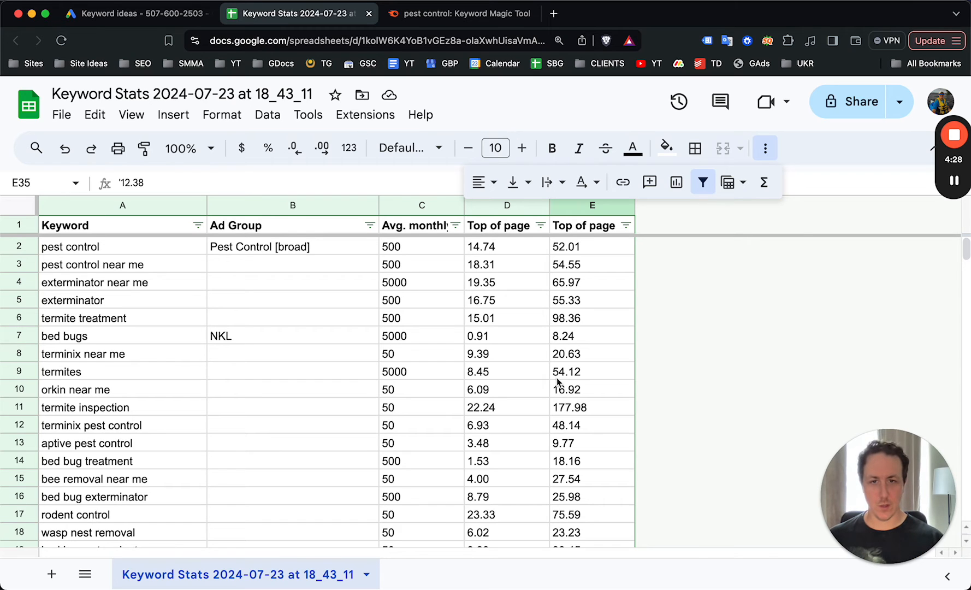
click(295, 269)
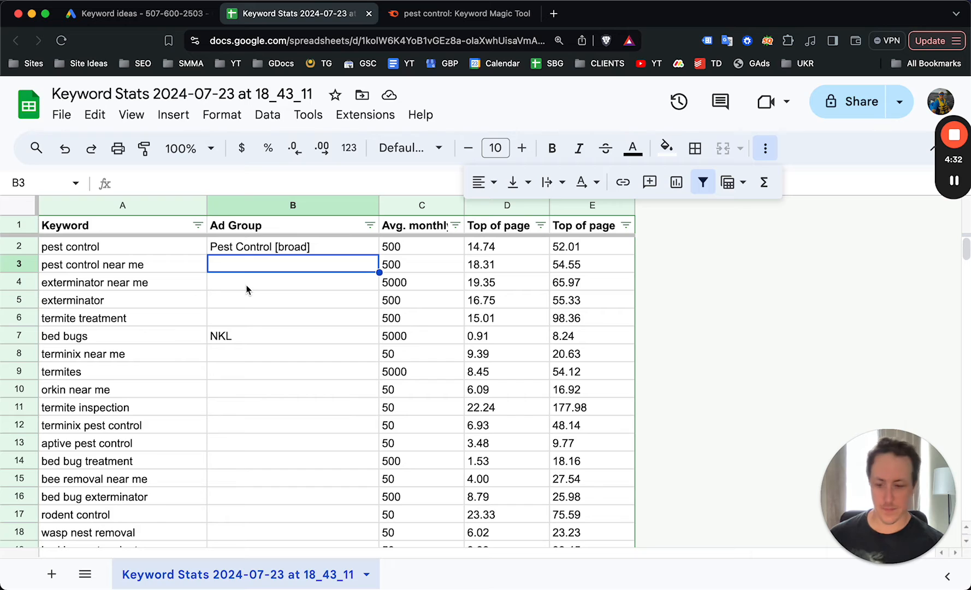
text(pest)
key(Tab)
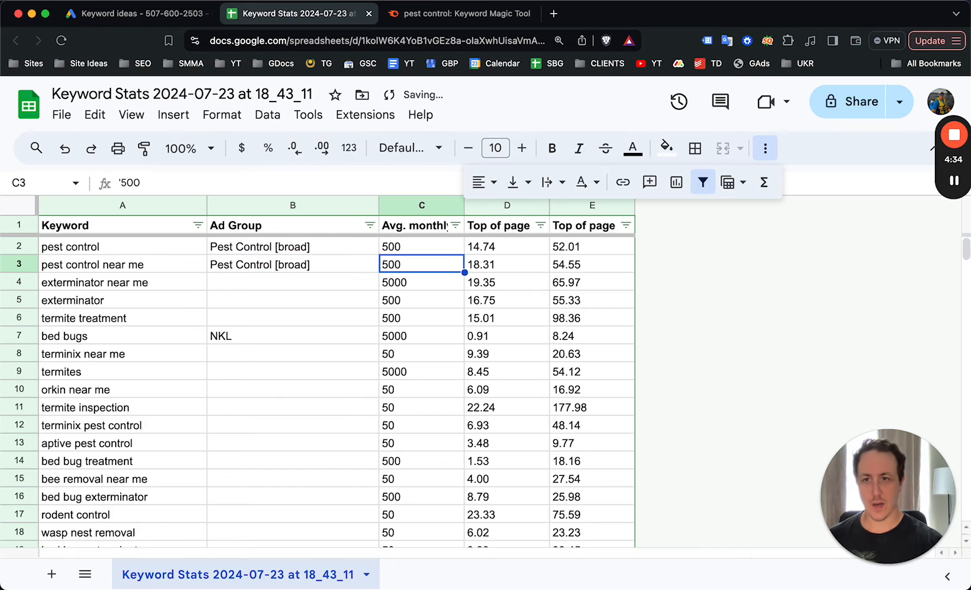
Enter Exterminator as the ad group for the keyword "exterminator near me".
click(262, 280)
text(Exte)
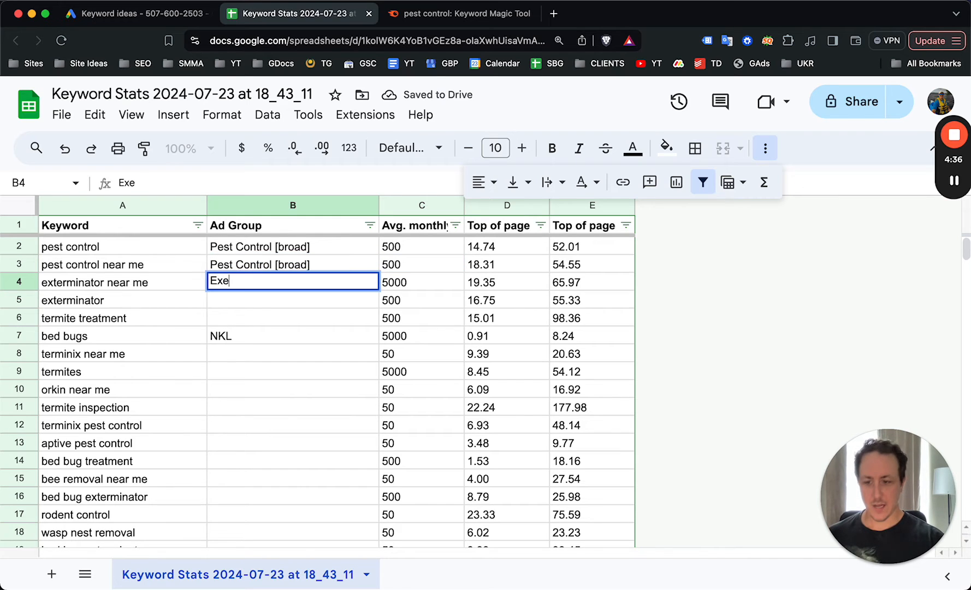
text(rminat)
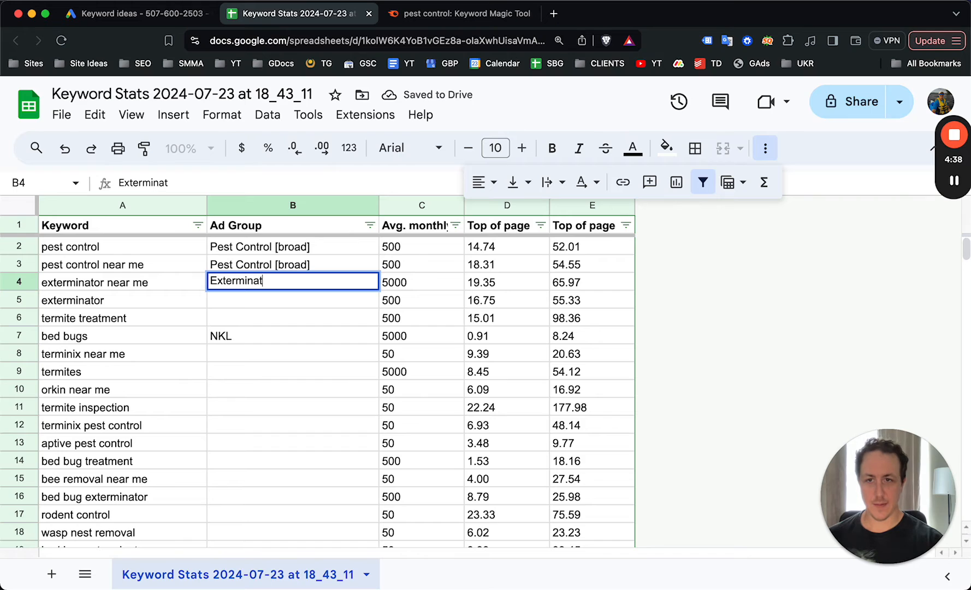
text(or)
key(BackSpace)
text(or)
key(Return)
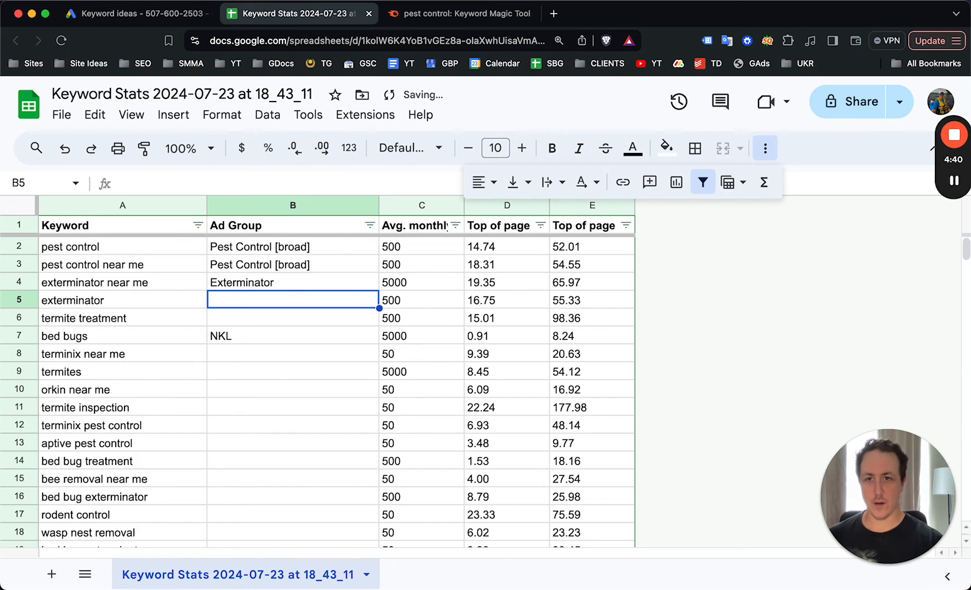
Copy the Exterminator ad group from "exterminator near me" to the keyword "exterminator".
click(279, 281)
key(ctrl+c)
click(272, 301)
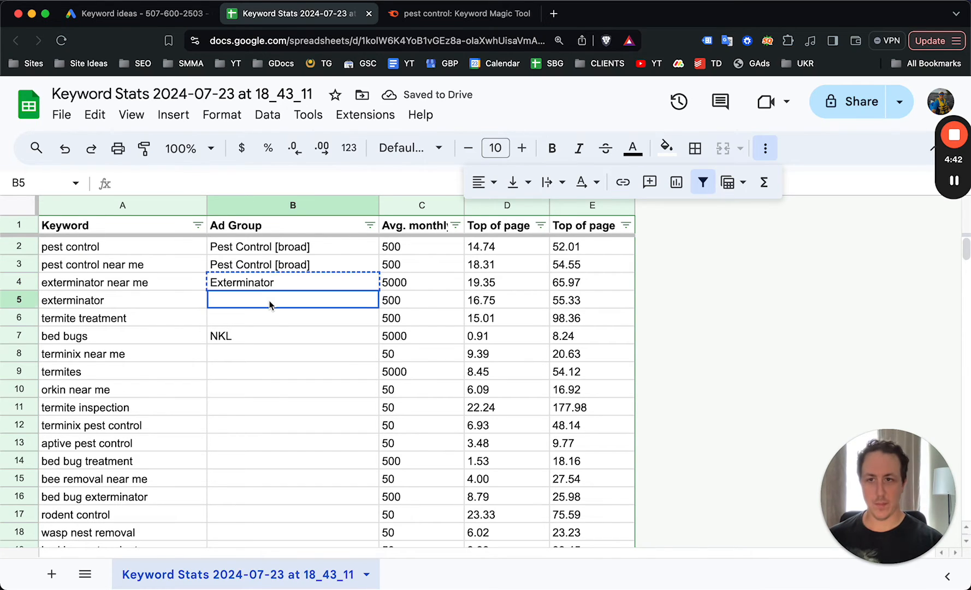
key(ctrl+v)
key(Down)
key(Down)
key(Down)
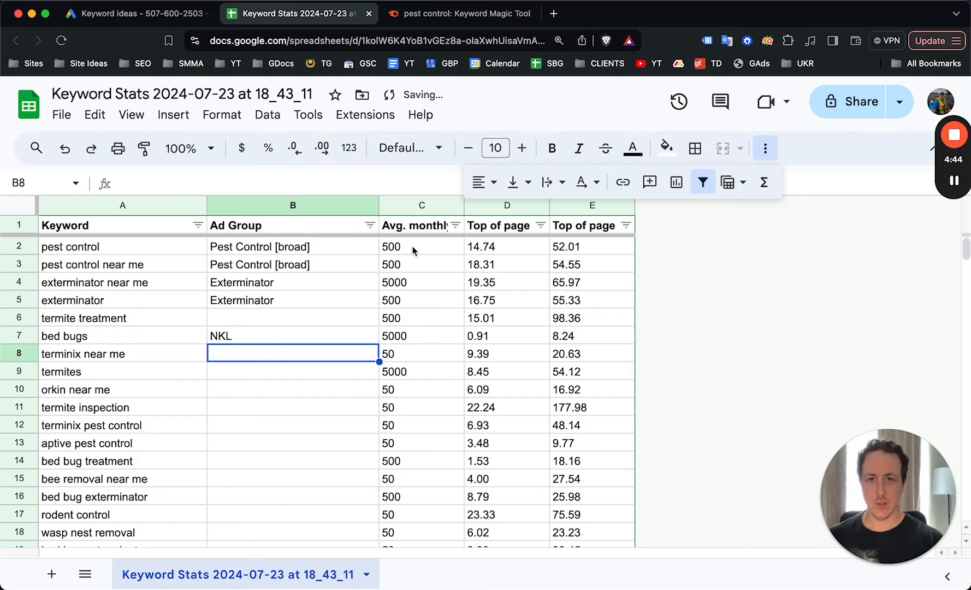
click(285, 288)
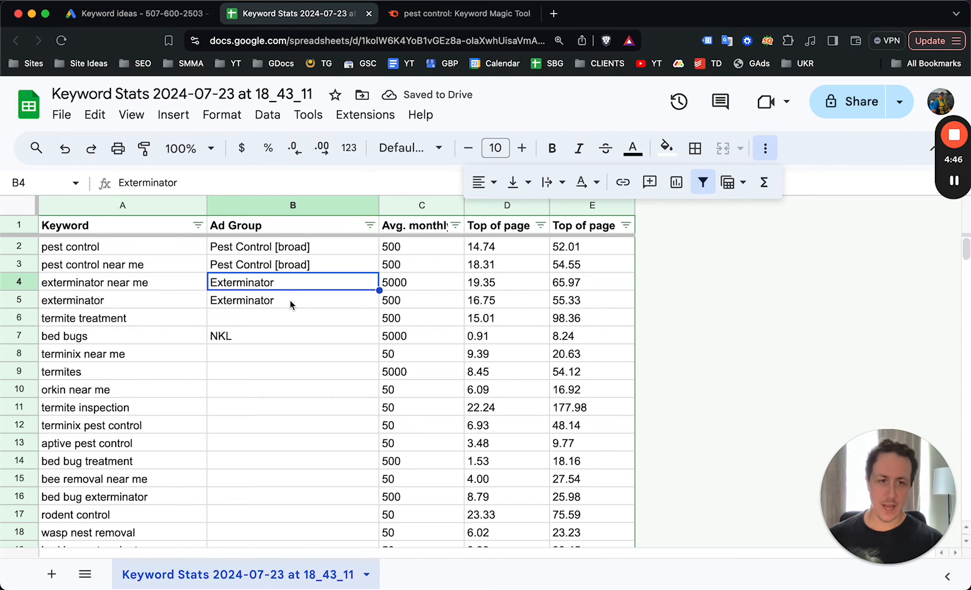
click(229, 266)
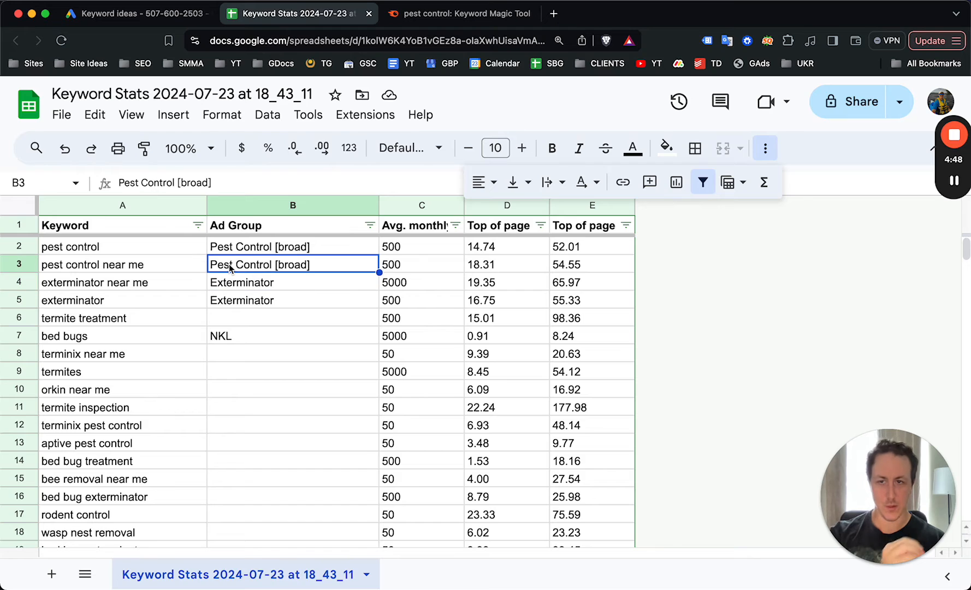
Enter Termite as the ad group for the keyword "termite treatment".
click(271, 323)
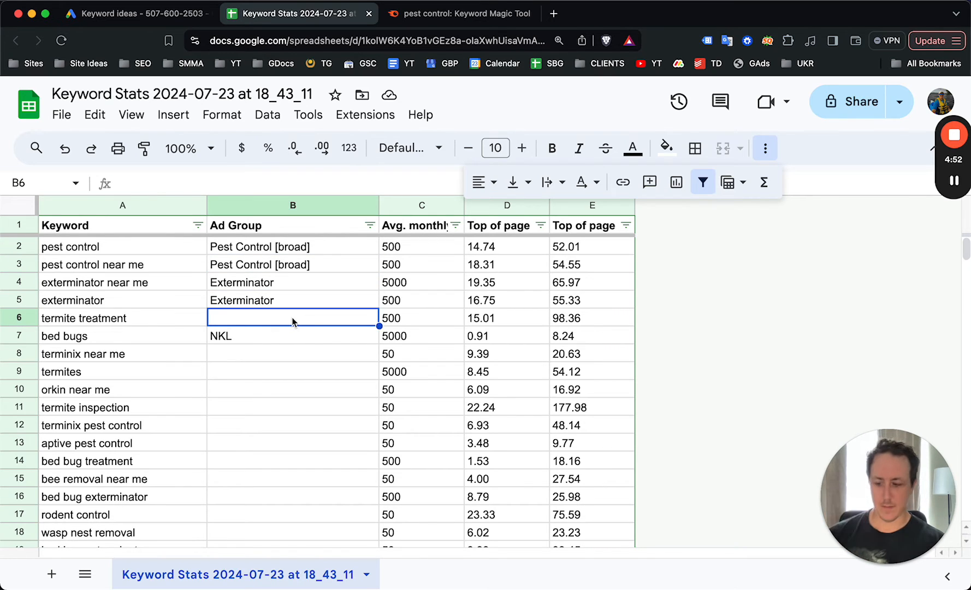
text(Terminte)
key(BackSpace)
key(BackSpace)
key(BackSpace)
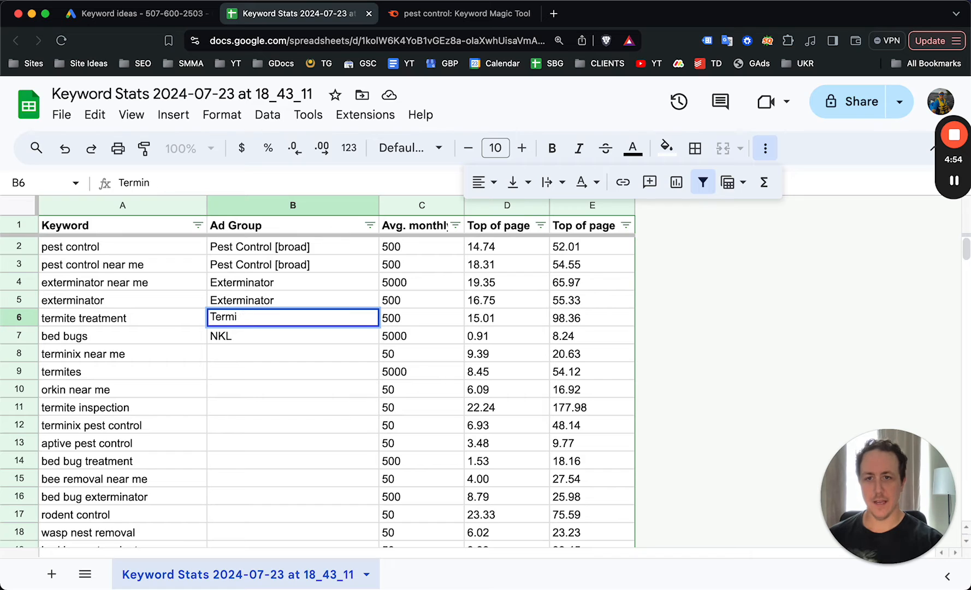
text(te)
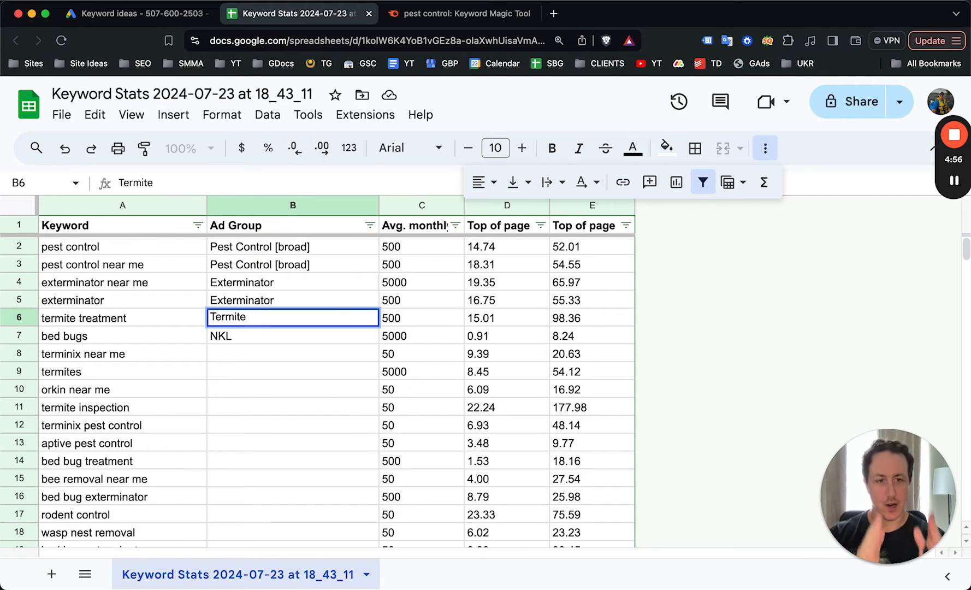
click(341, 349)
click(268, 325)
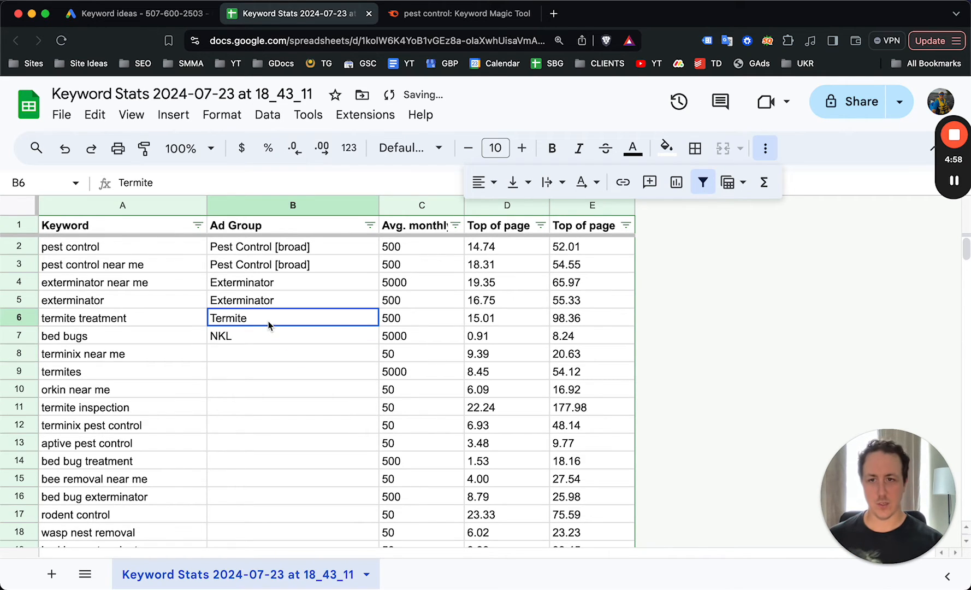
Mark the keywords "terminix near me" and "termites" as N/A in the Ad Group column.
click(202, 359)
click(267, 348)
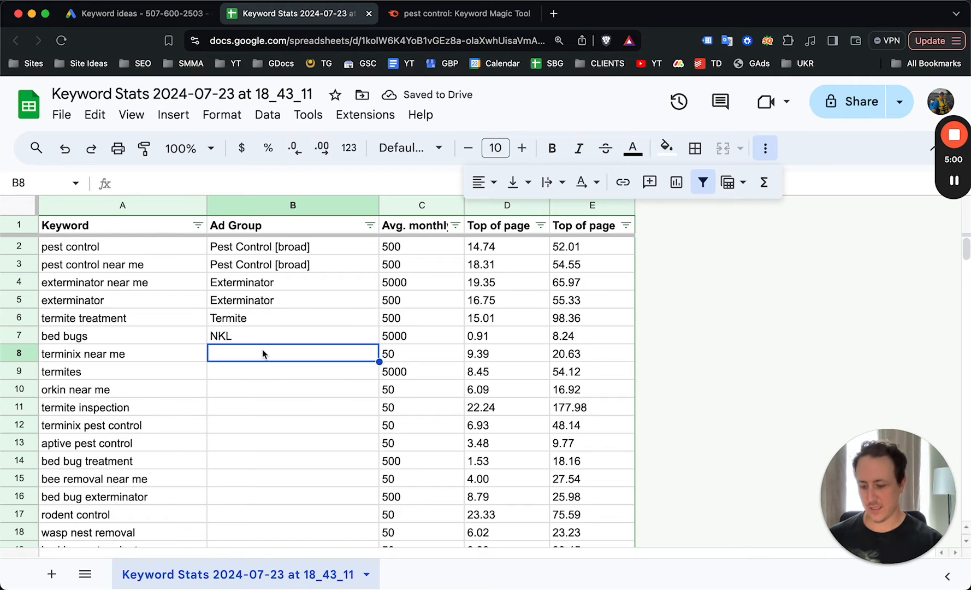
text(N/A)
key(Return)
text(T)
key(BackSpace)
key(BackSpace)
text(N/A)
key(Return)
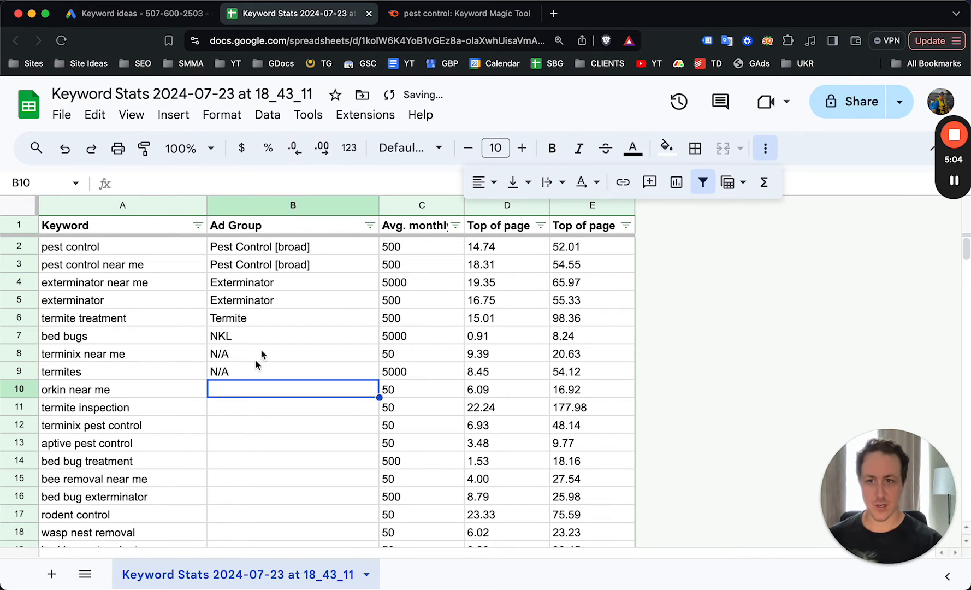
Label the keyword "orkin near me" as Competitor in the Ad Group column.
text(Competitor)
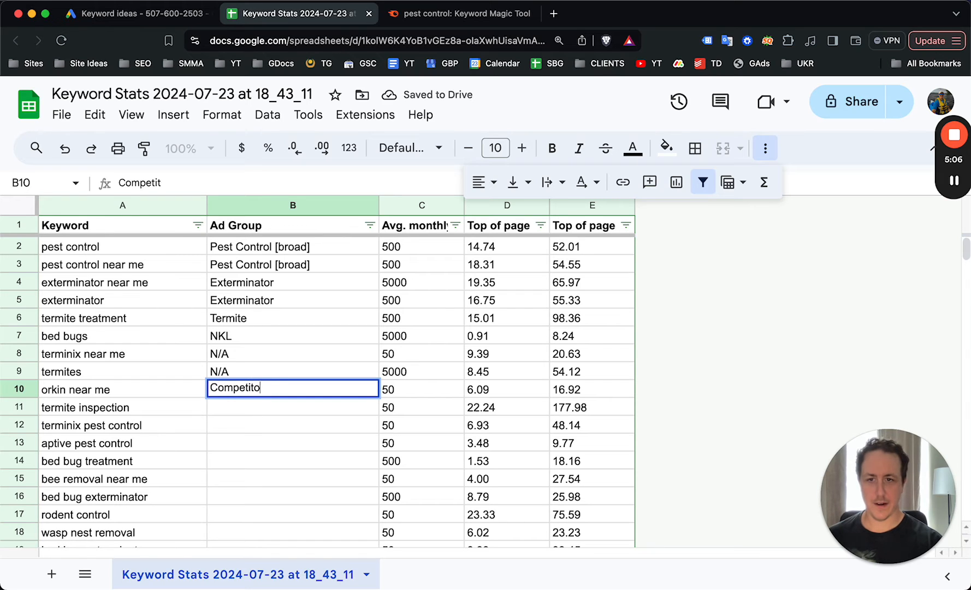
key(Return)
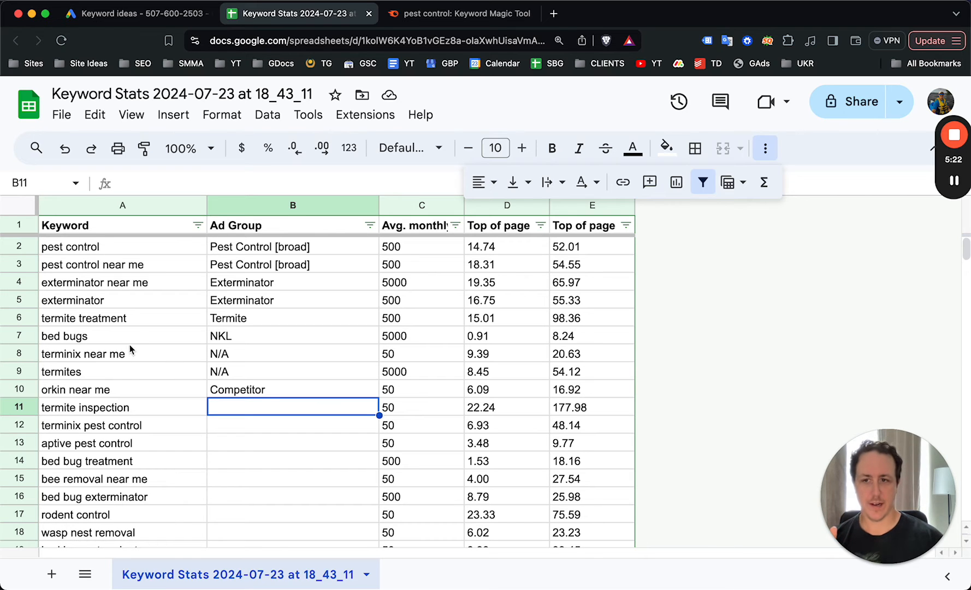
click(117, 388)
click(241, 388)
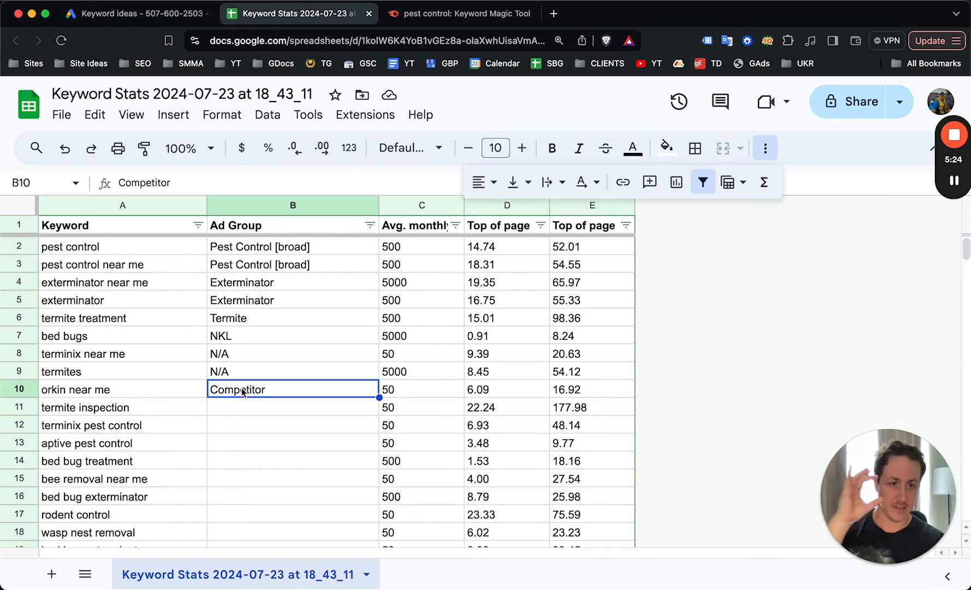
Compare the low and high top of page bids for the competitor keyword "orkin near me".
click(619, 394)
click(523, 391)
key(Right)
key(Left)
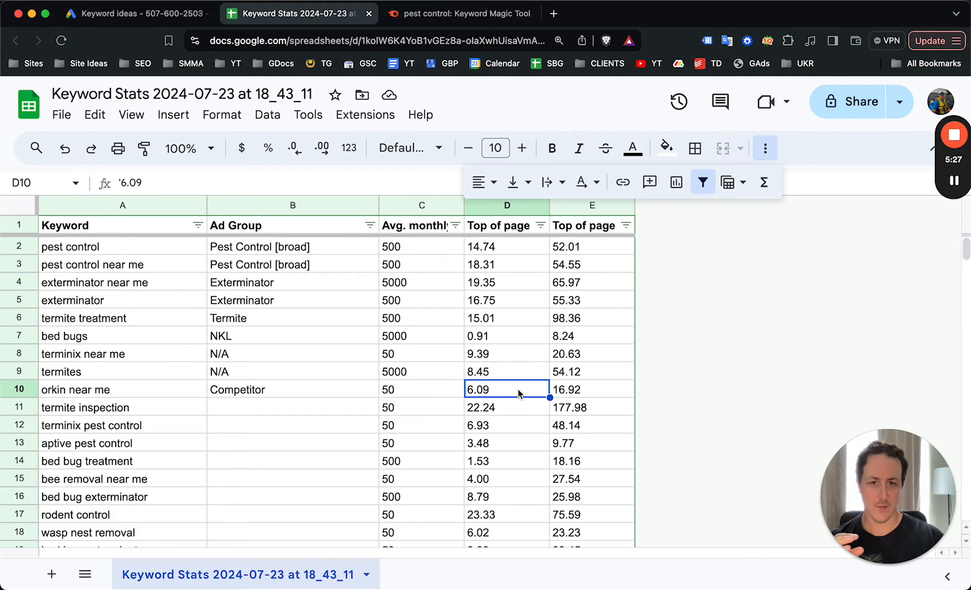
click(591, 386)
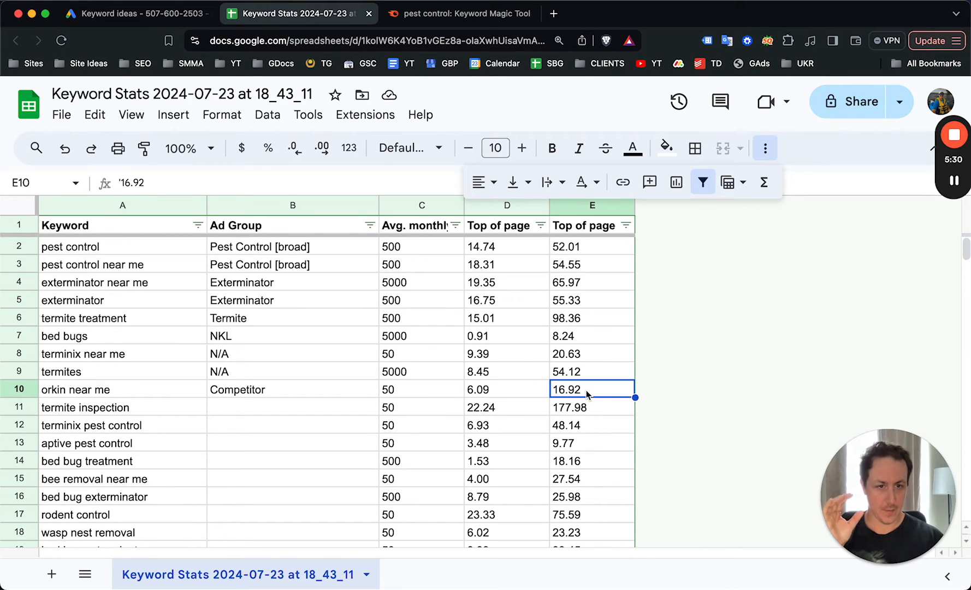
click(486, 391)
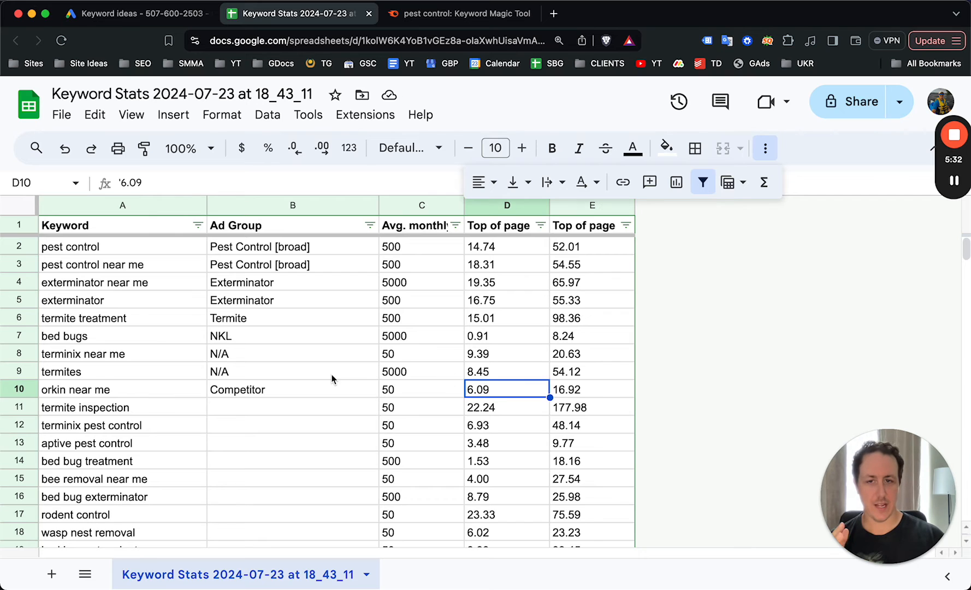
click(323, 407)
click(516, 391)
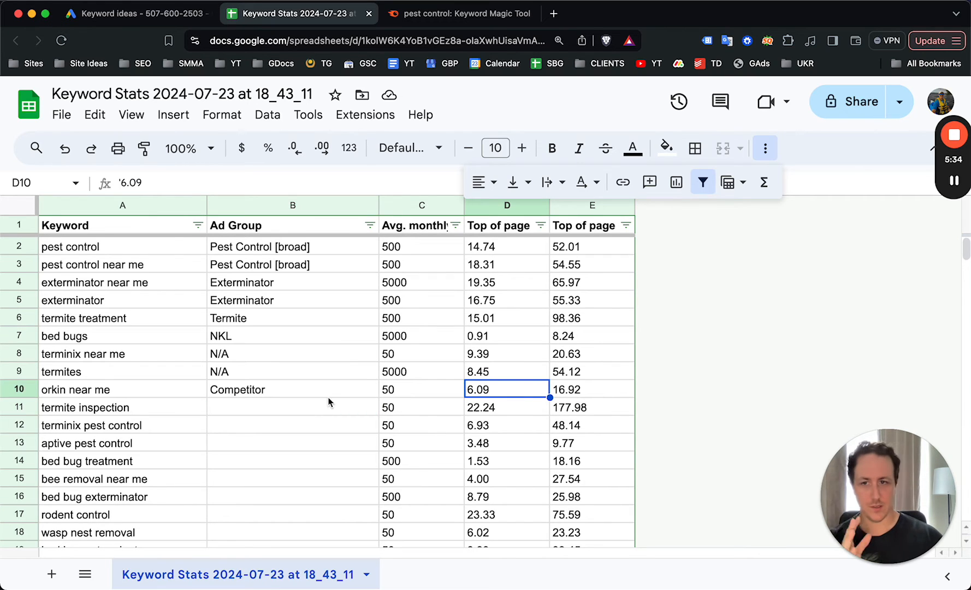
Enter Bed Bug as the ad group for the keyword "bed bug treatment".
click(284, 432)
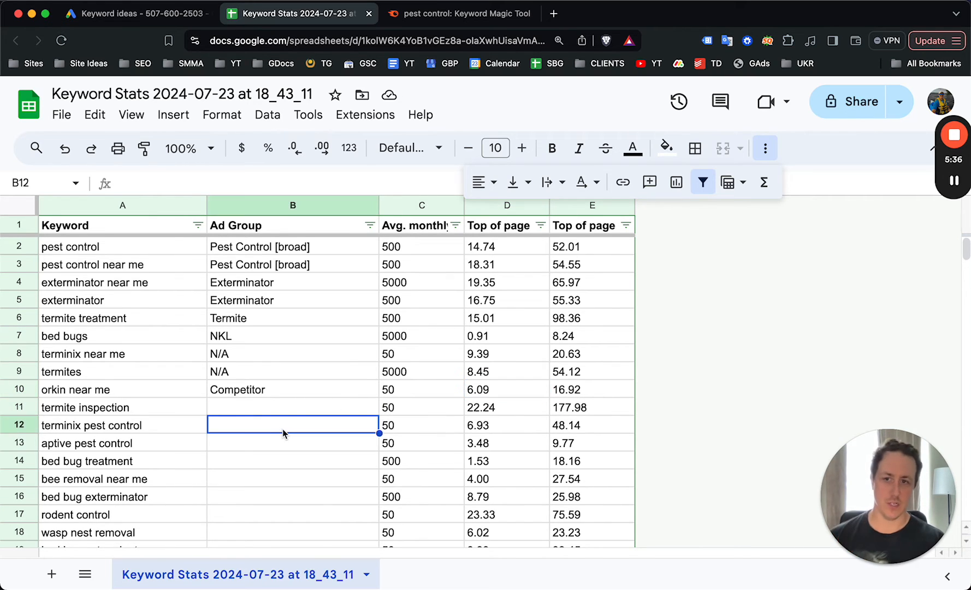
scroll(281, 435, down, 2)
click(266, 420)
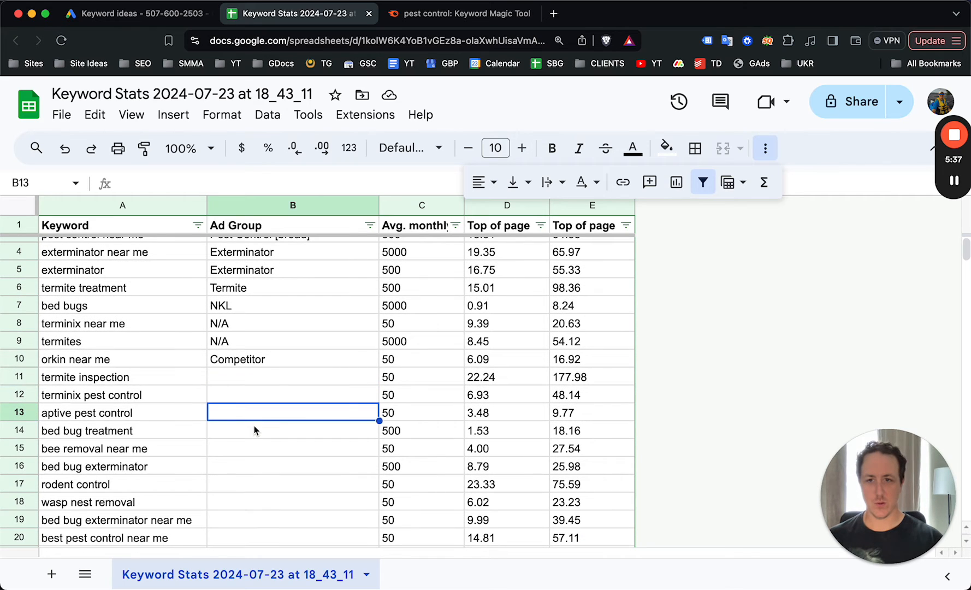
click(254, 432)
text(Bed Bug)
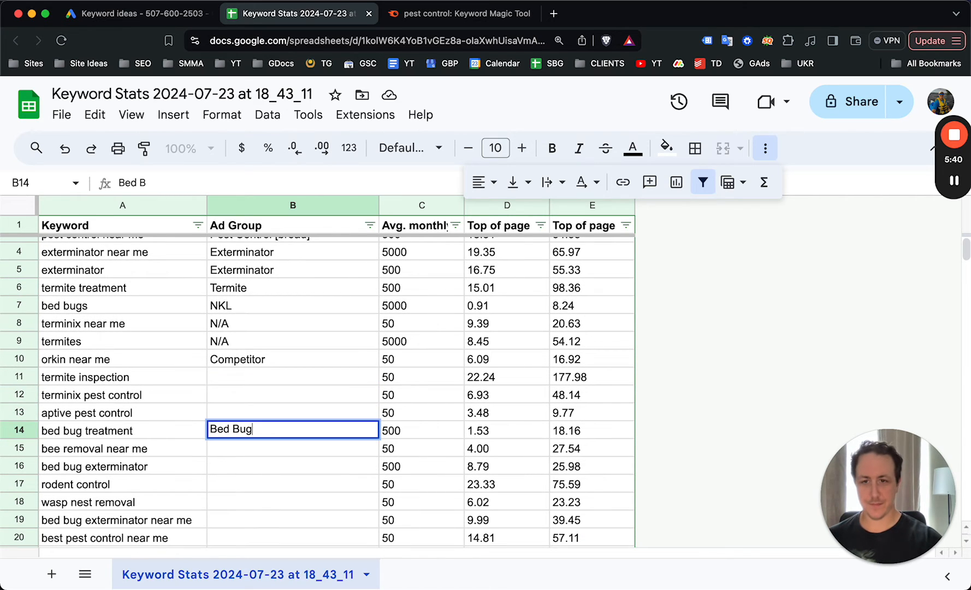
key(Return)
Enter Bee Removal as the ad group for "bee removal near me" and Bed Bug Extermintor for "bed bug exterminator".
text(Bee Removal)
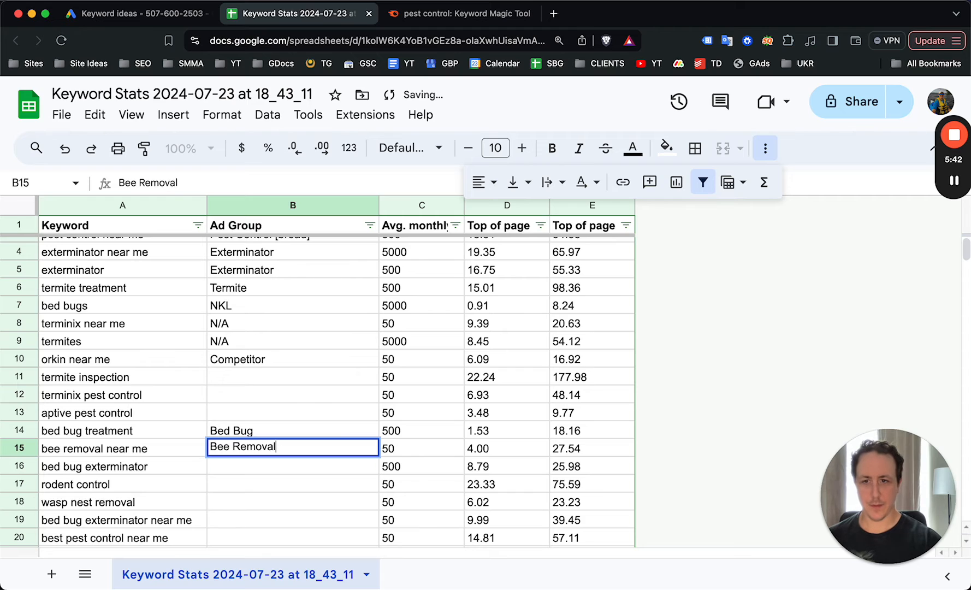
key(Return)
text(Bed Bud Ter)
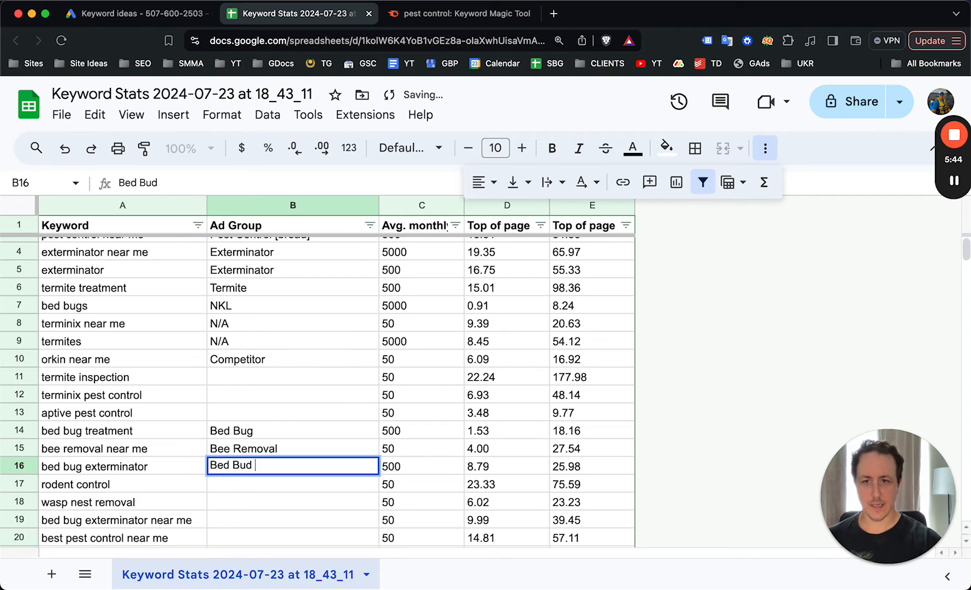
key(BackSpace)
key(BackSpace)
key(BackSpace)
text(Extermintor)
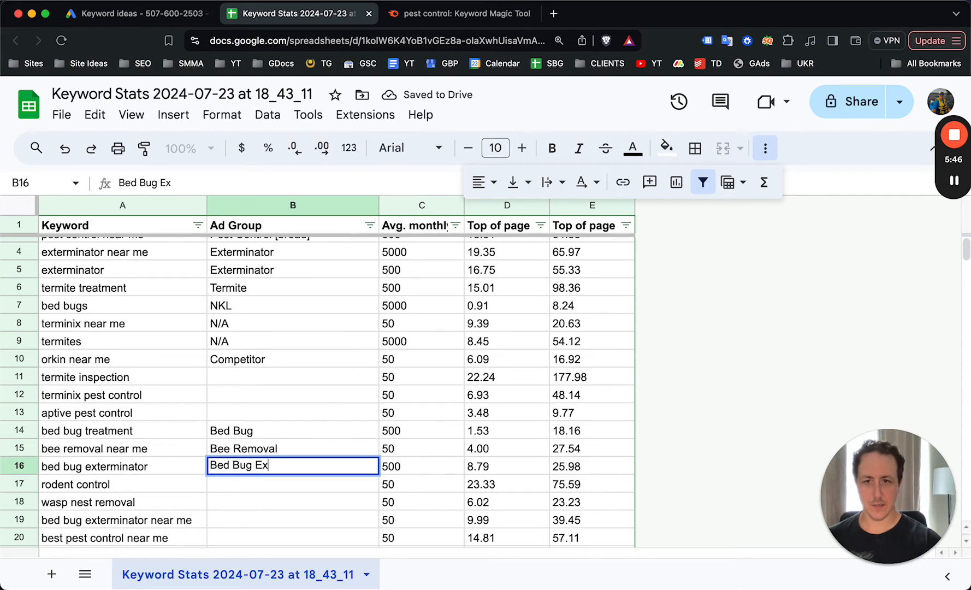
key(Return)
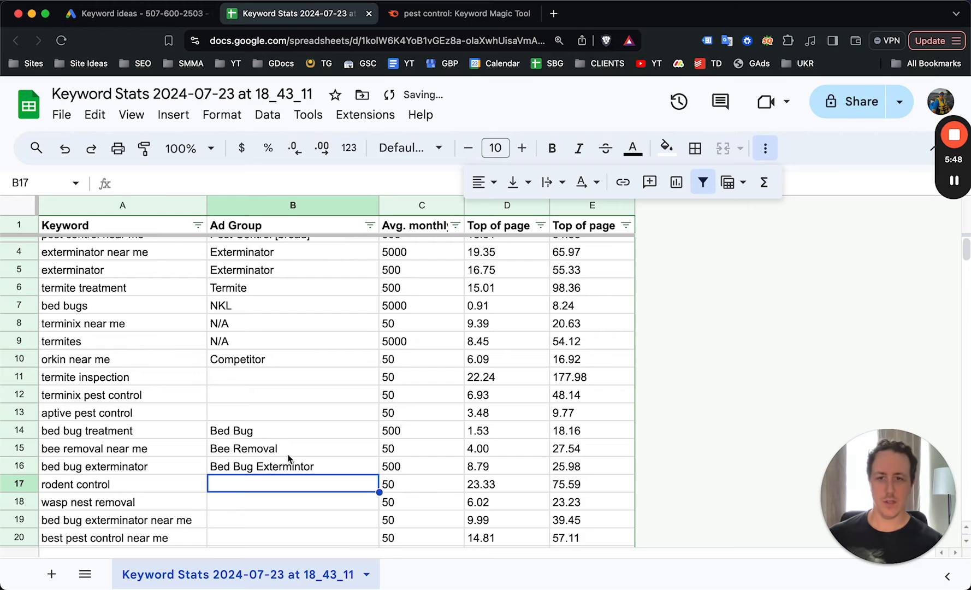
Enter Rodents as the ad group for the keyword "rodent control".
scroll(253, 406, down, 2)
text(Rodents)
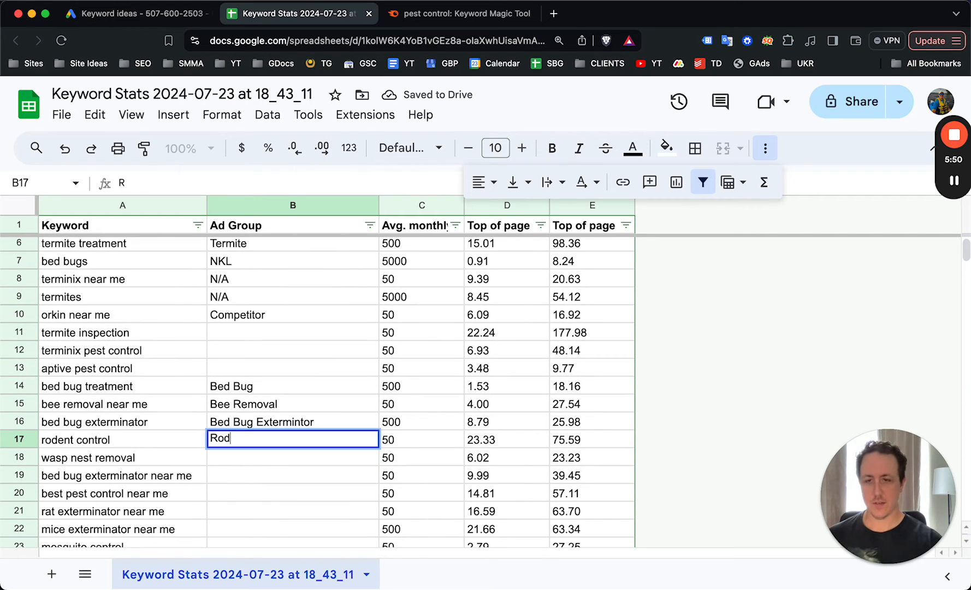
key(Return)
Review the ad groups and labels assigned to the first keywords, including "exterminator near me" and "terminix near me".
scroll(286, 328, up, 4)
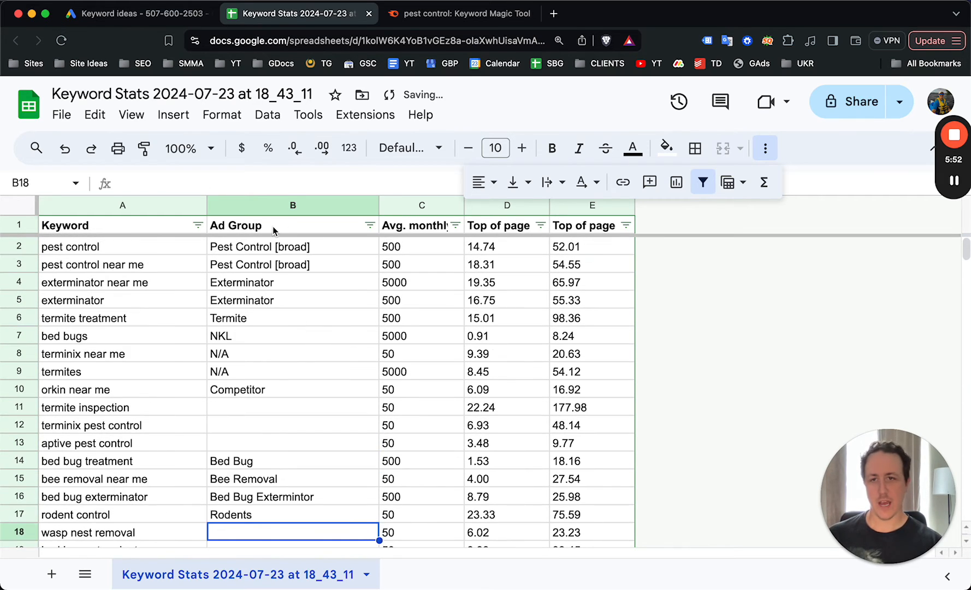
click(278, 284)
click(269, 356)
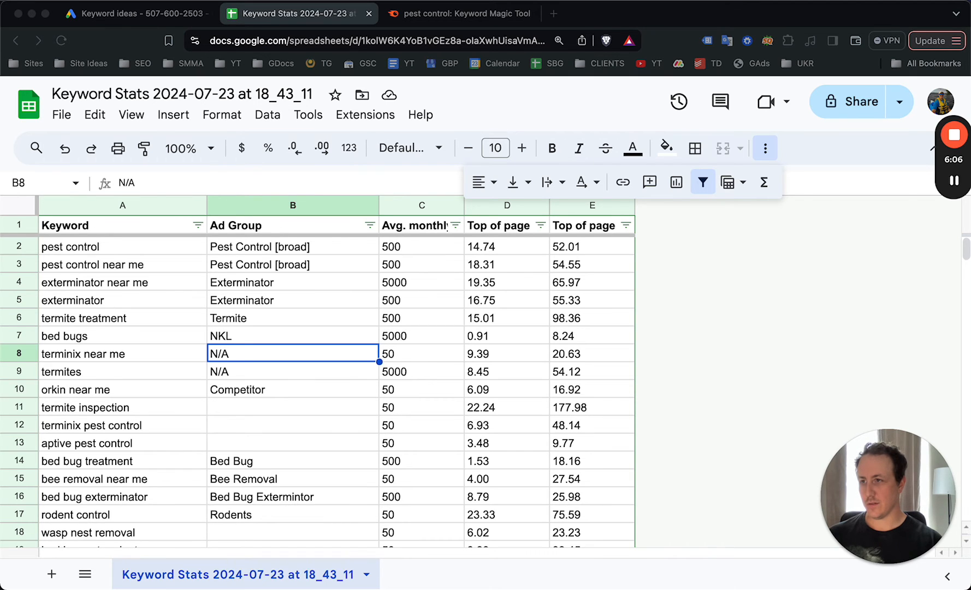
Bring the "ad group vs ad" Google Images page into this browser window and enlarge the campaign, ad group and keywords diagram.
drag(1, 25, 499, 14)
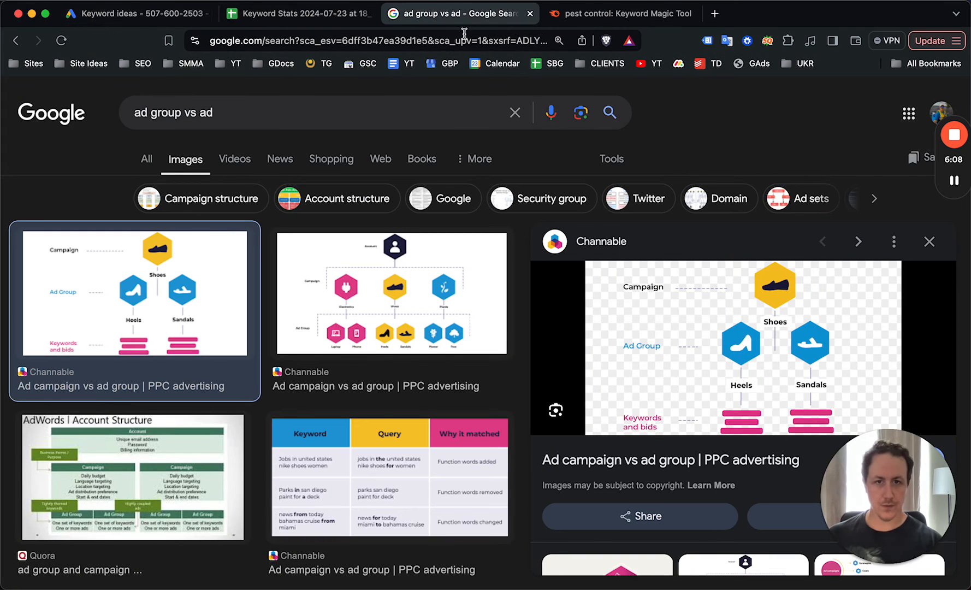
key(super+equal)
key(super+equal)
key(super+equal)
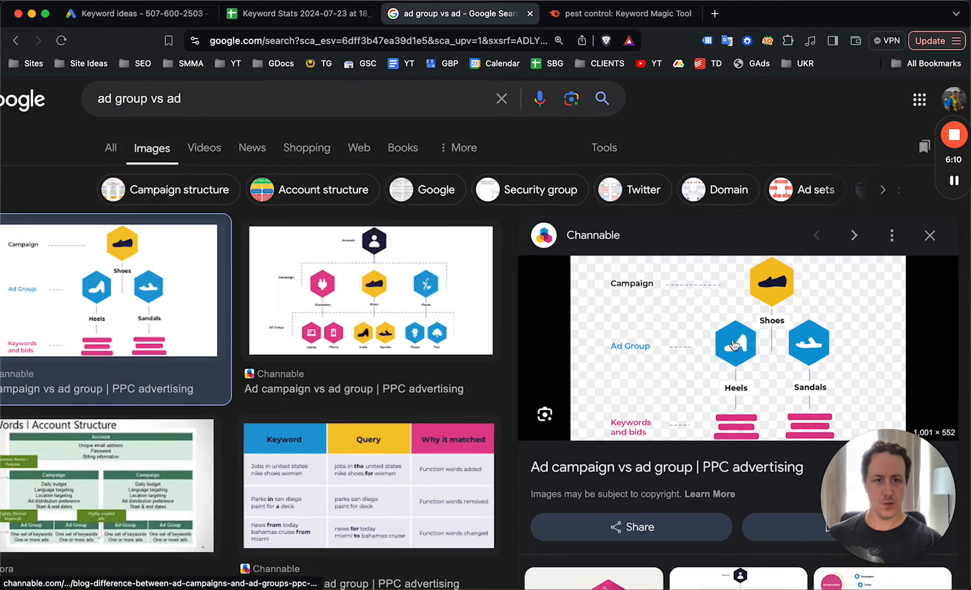